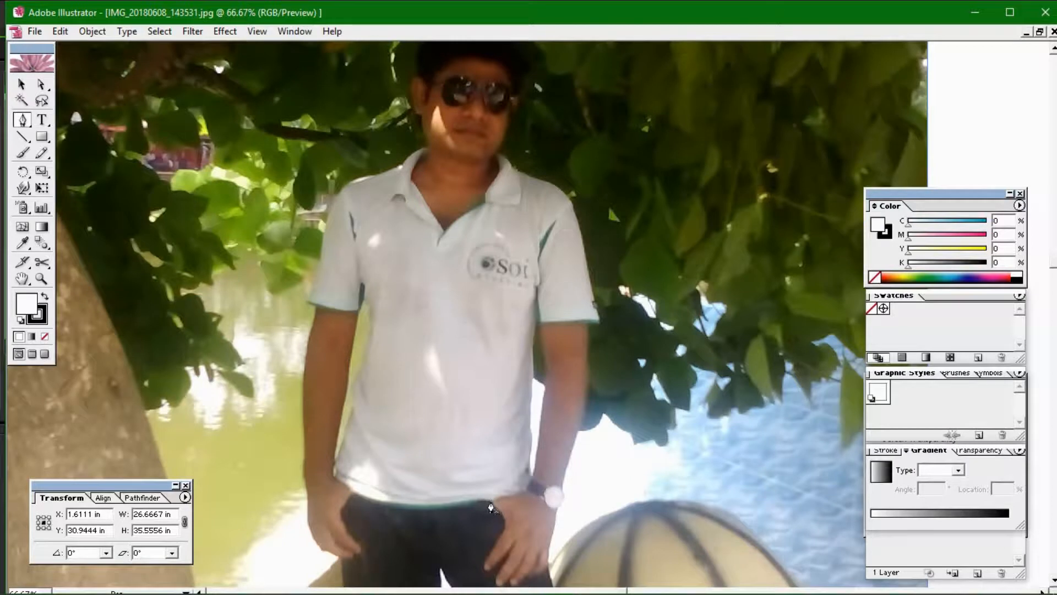
Start the Pen outline at the waistband along the hem and set its fill to None
left_click(490, 501)
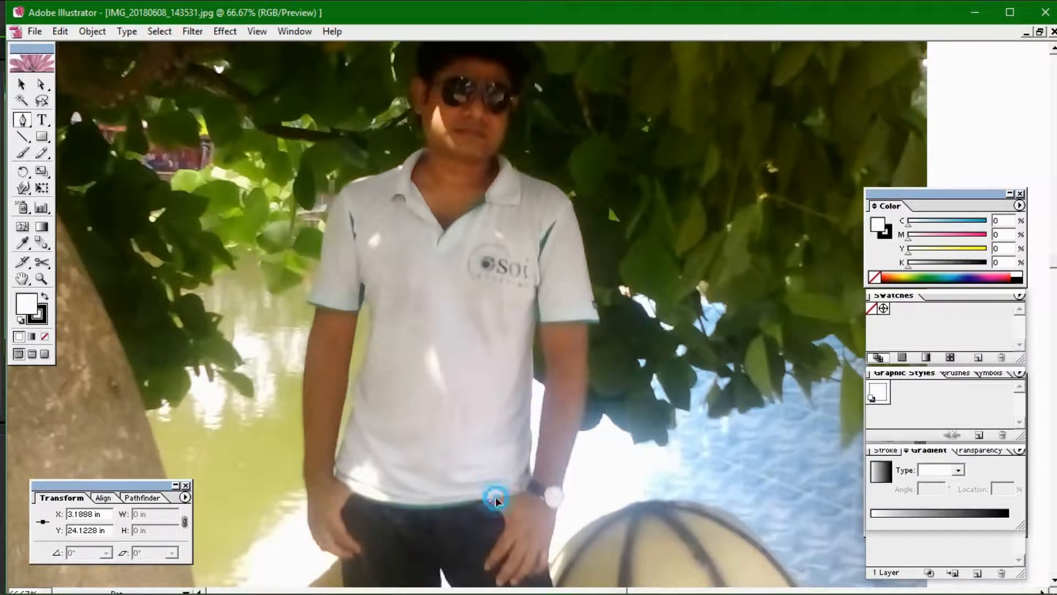
left_click(501, 496)
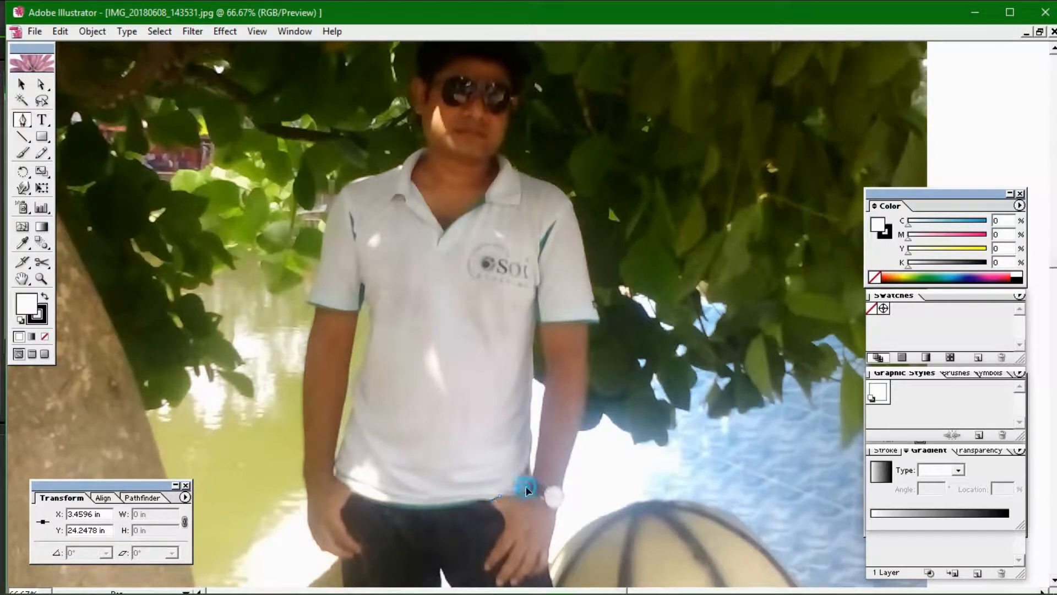
left_click(525, 491)
left_click(44, 338)
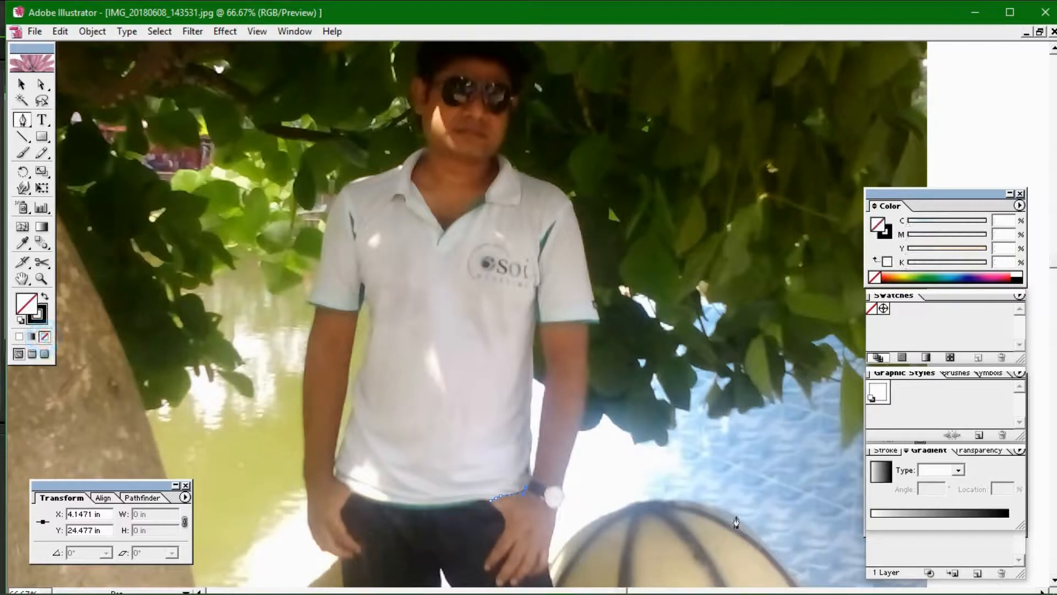
Trace anchors up the shirt's right side to the sleeve's lower corner
left_click(532, 472)
left_click(529, 465)
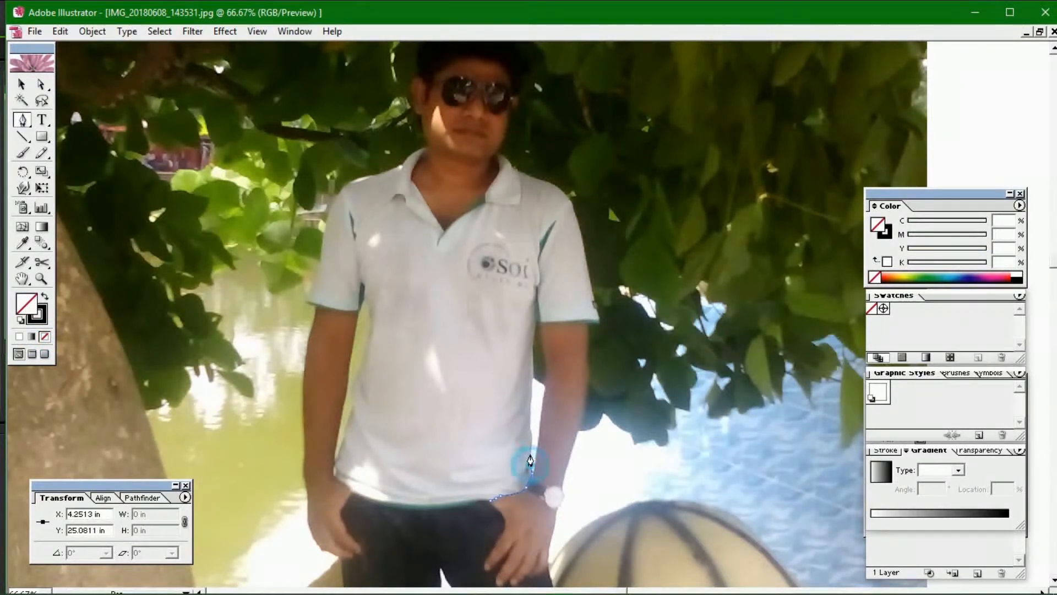
left_click(531, 450)
left_click(532, 433)
left_click(530, 433)
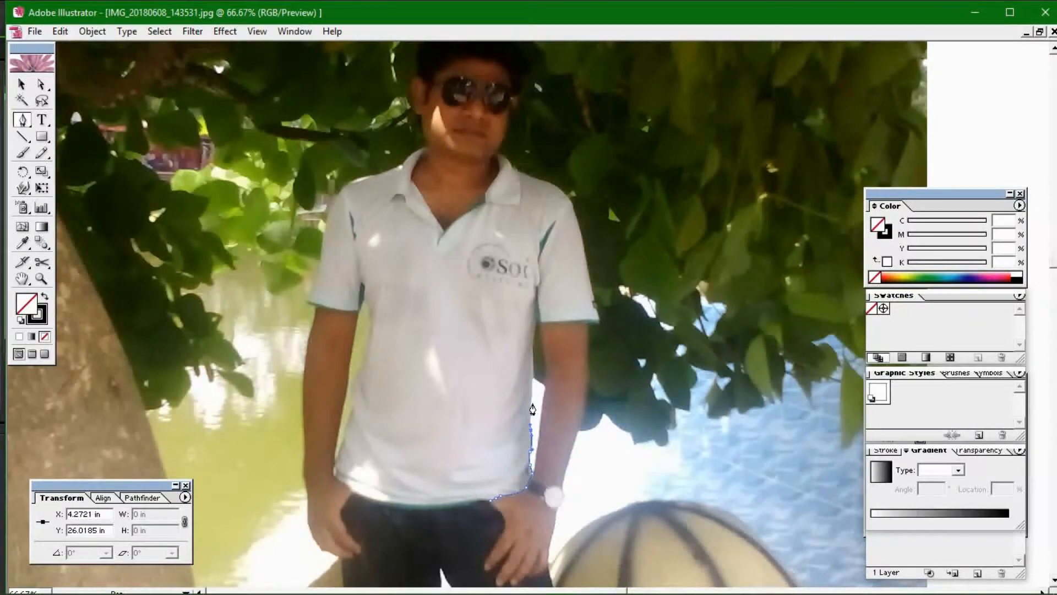
left_click(530, 408)
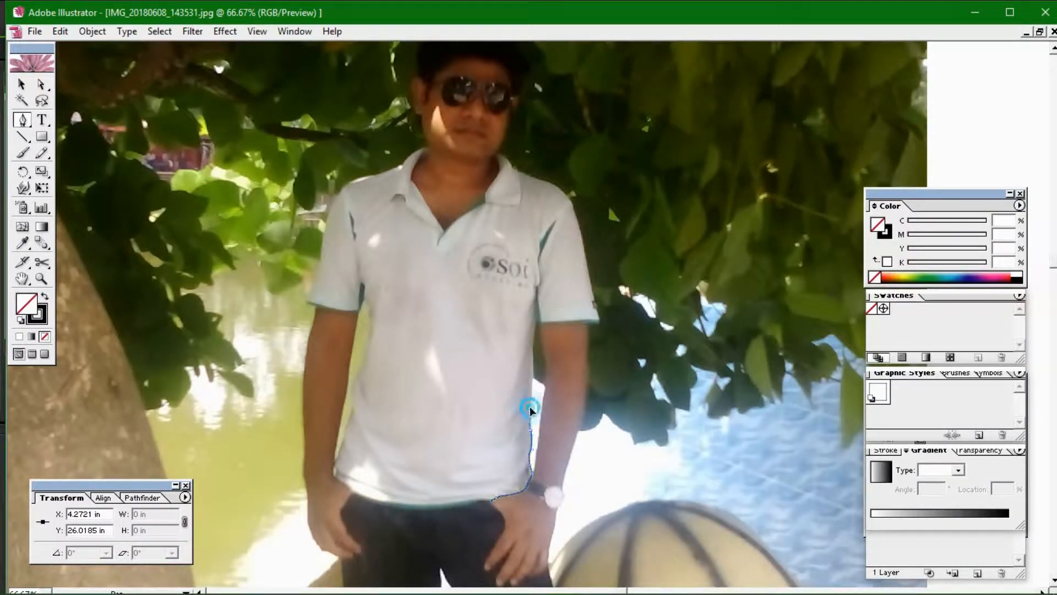
left_click(533, 377)
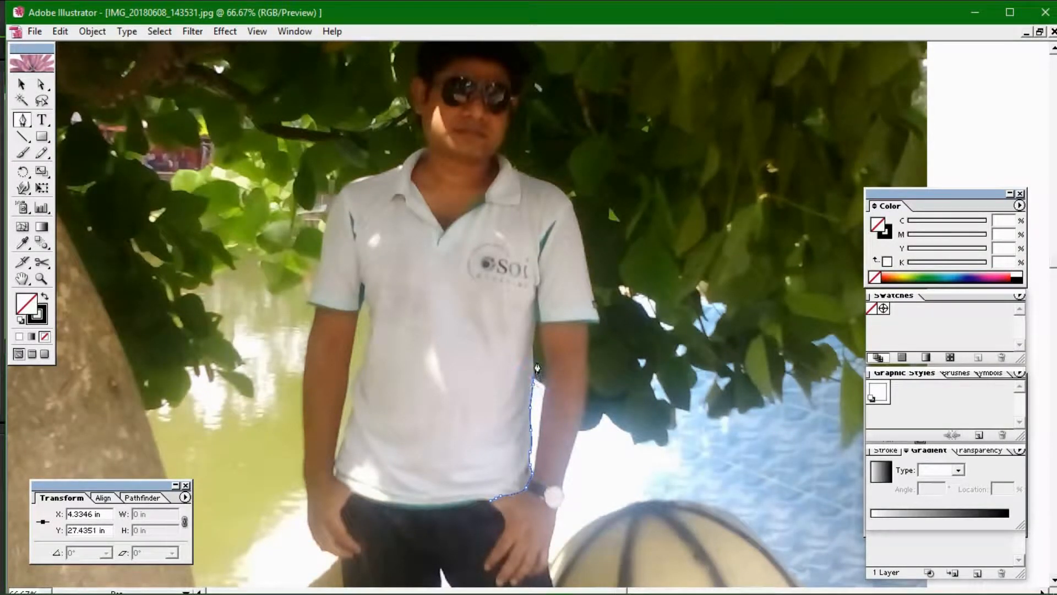
left_click(536, 328)
left_click(537, 320)
Trace along the sleeve hem and up its outer edge toward the shoulder seam
left_click(542, 327)
left_click(589, 321)
left_click(594, 298)
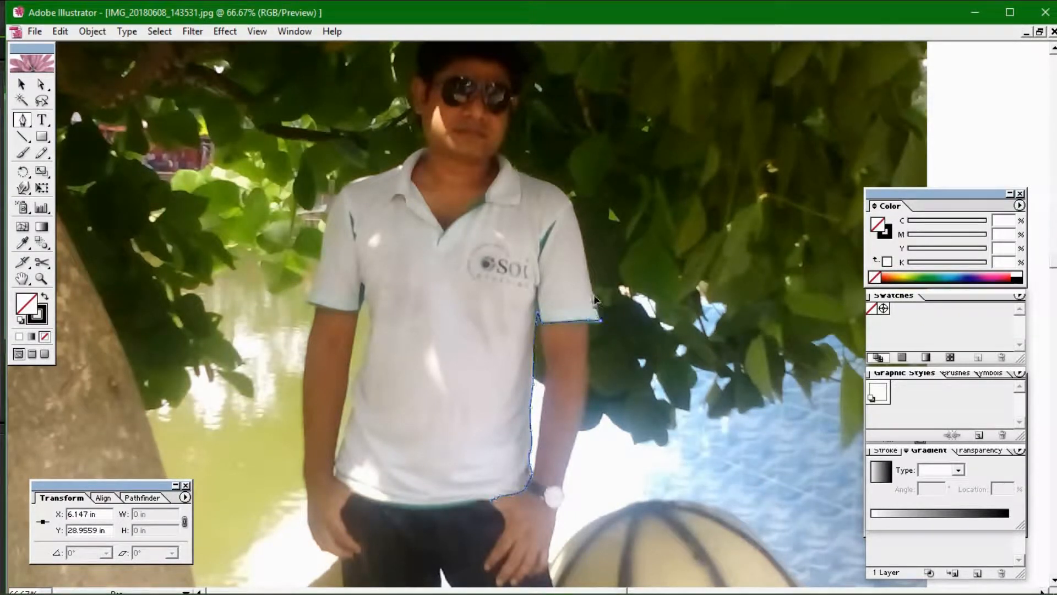
left_click(585, 252)
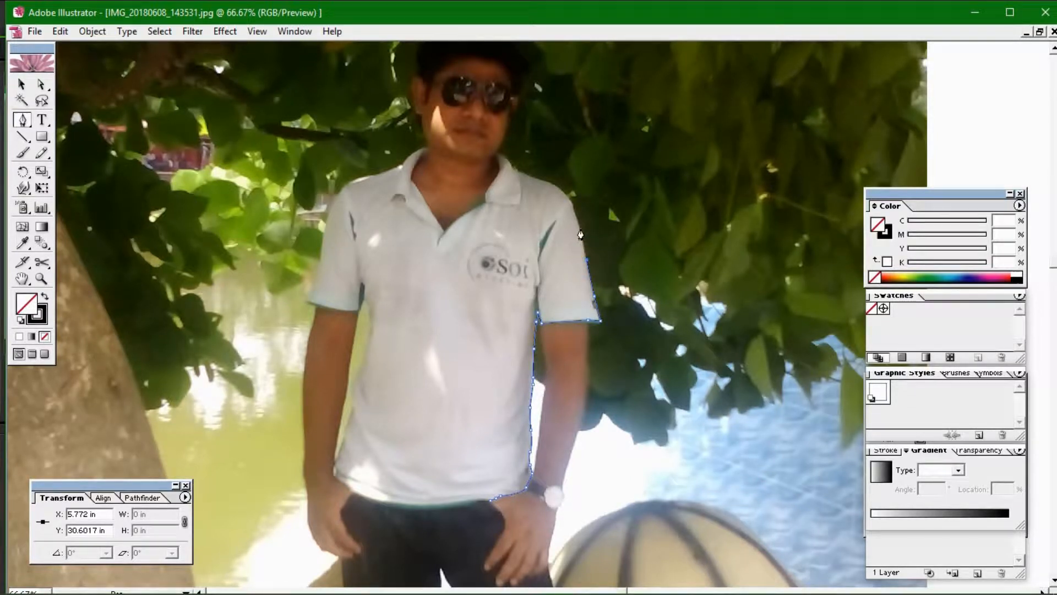
left_click(579, 226)
left_click(570, 197)
Curve the outline around the shoulder and continue it toward the collar
left_click(537, 179, "ctrl")
left_click_drag(538, 179, 514, 174)
left_click(539, 180)
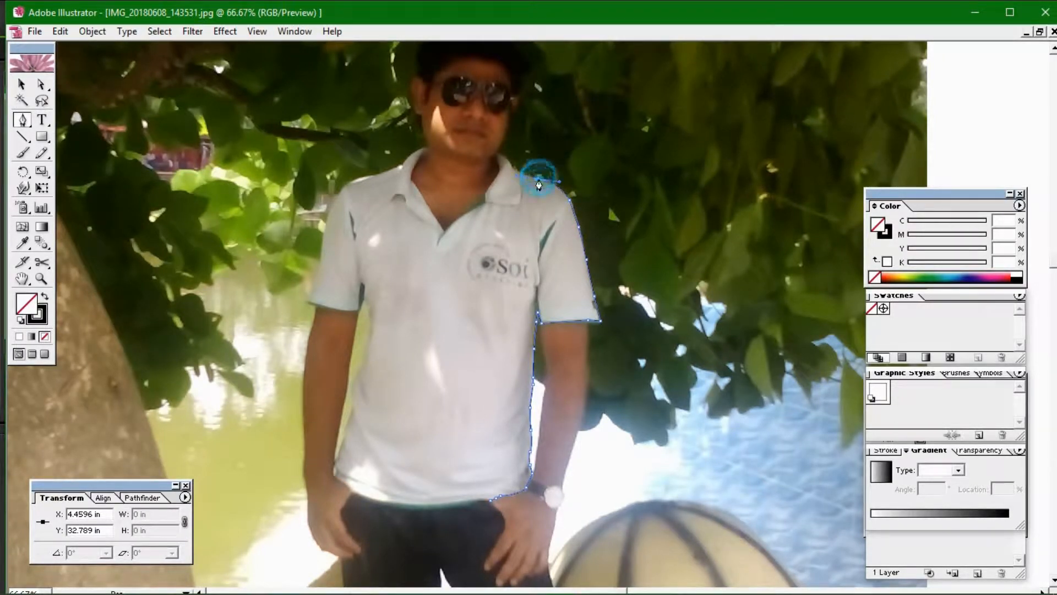
left_click(516, 169)
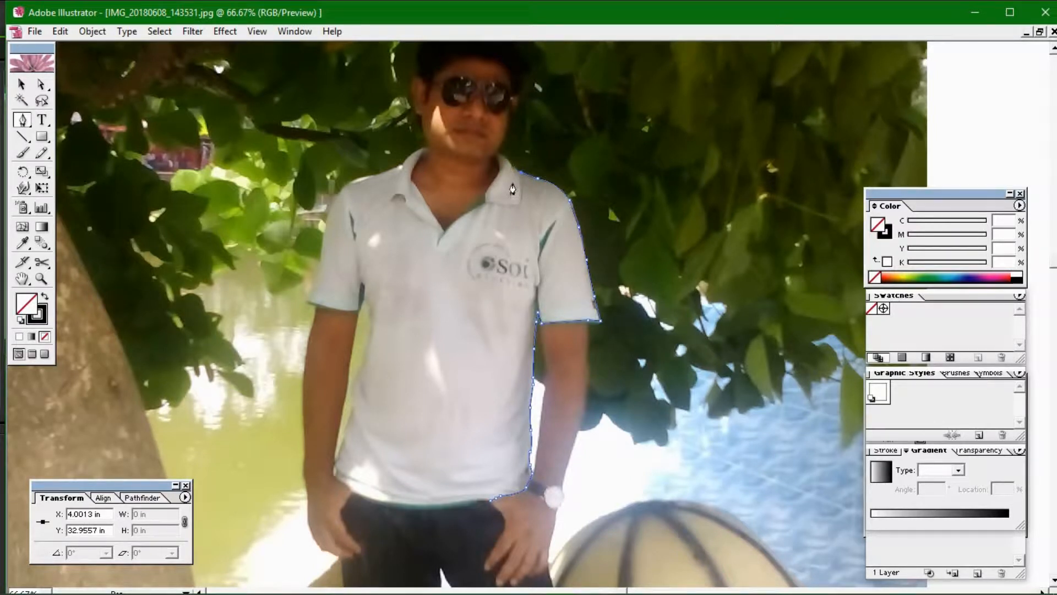
left_click(513, 168)
Extend the outline to the collar edge with a curved point just below it
left_click(491, 153)
left_click(498, 154)
left_click(498, 176)
left_click_drag(494, 187, 494, 188)
left_click(498, 172)
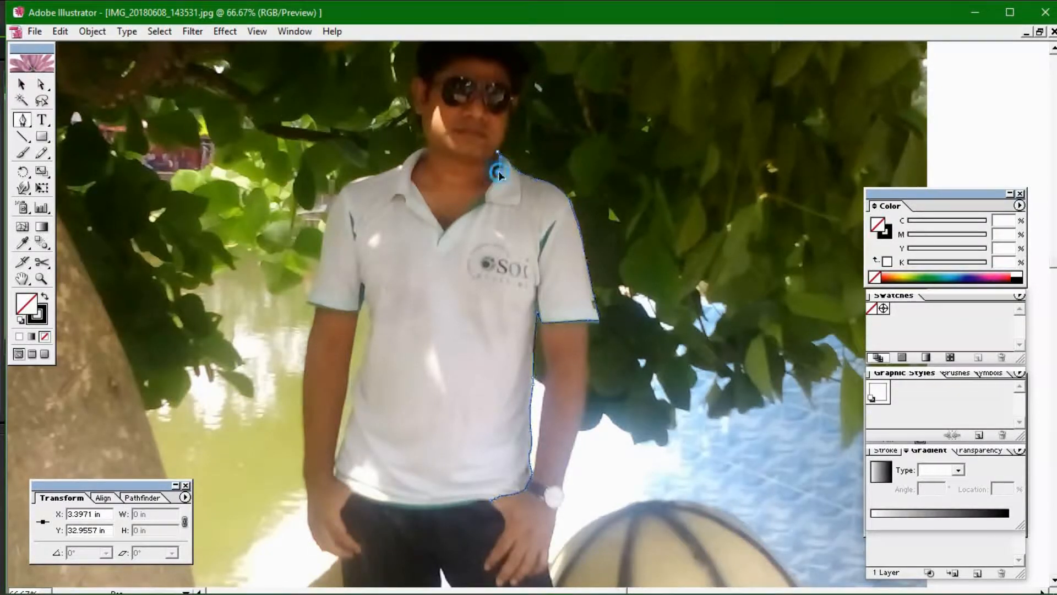
Continue the path down the collar edge and curve it into the V-neck
left_click(484, 196)
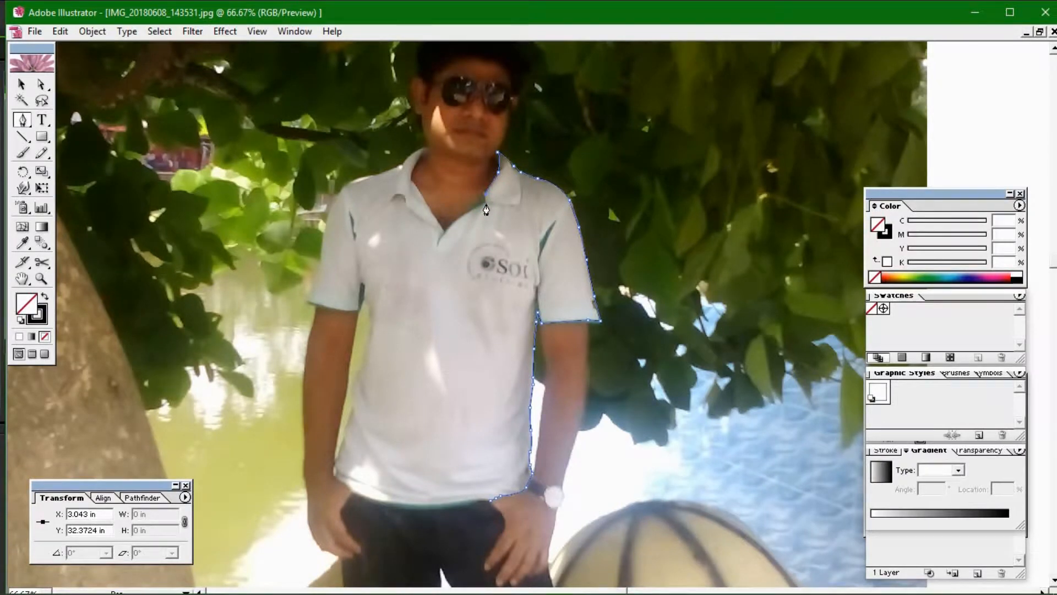
left_click(485, 207)
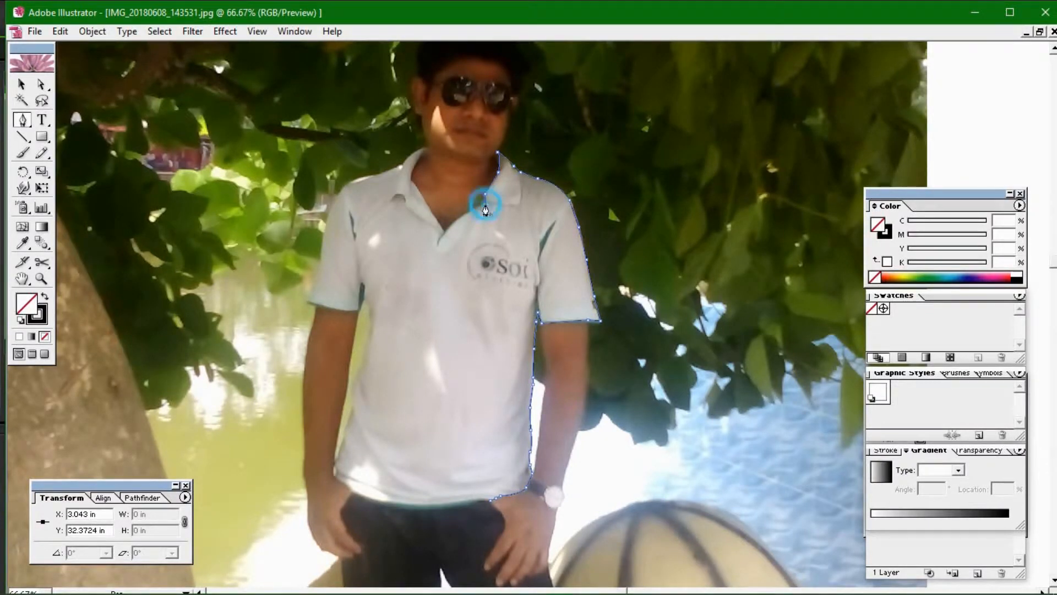
left_click(445, 227)
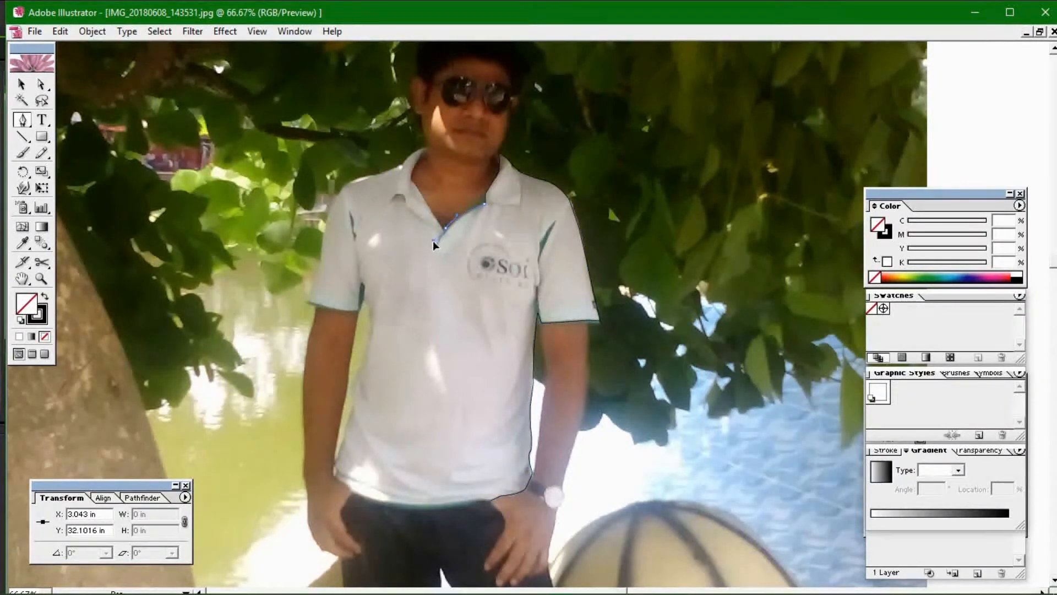
left_click_drag(433, 241, 432, 242)
left_click(445, 228)
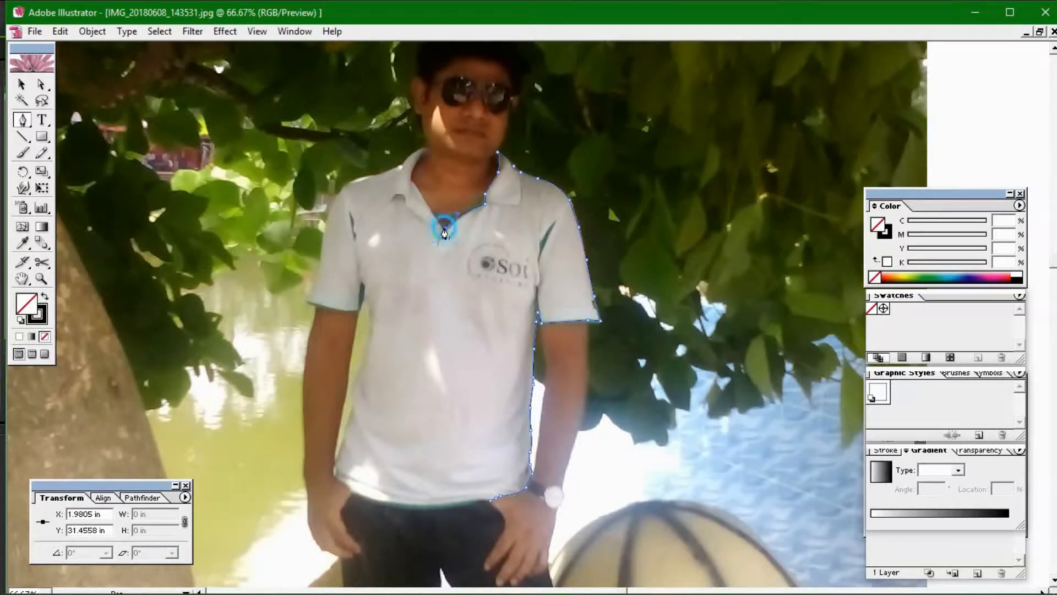
Undo a misplaced point, resume the path from its end, and zoom in to 150%
left_click(414, 185, "ctrl")
left_click(412, 179, "ctrl")
key("ctrl+z")
left_click(448, 233, "ctrl")
left_click(444, 229)
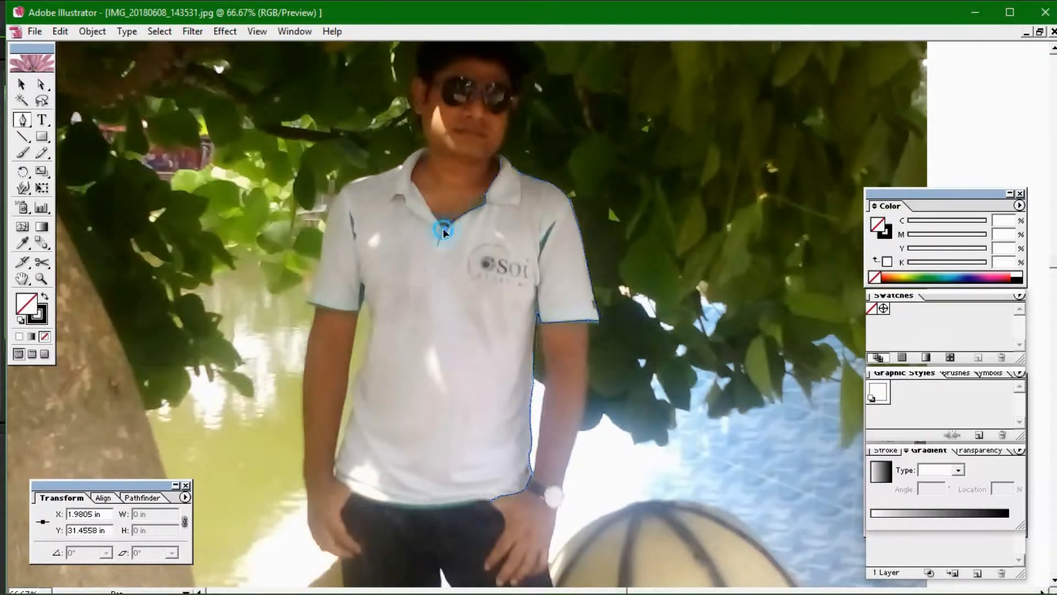
left_click(411, 181, "ctrl")
left_click(411, 179)
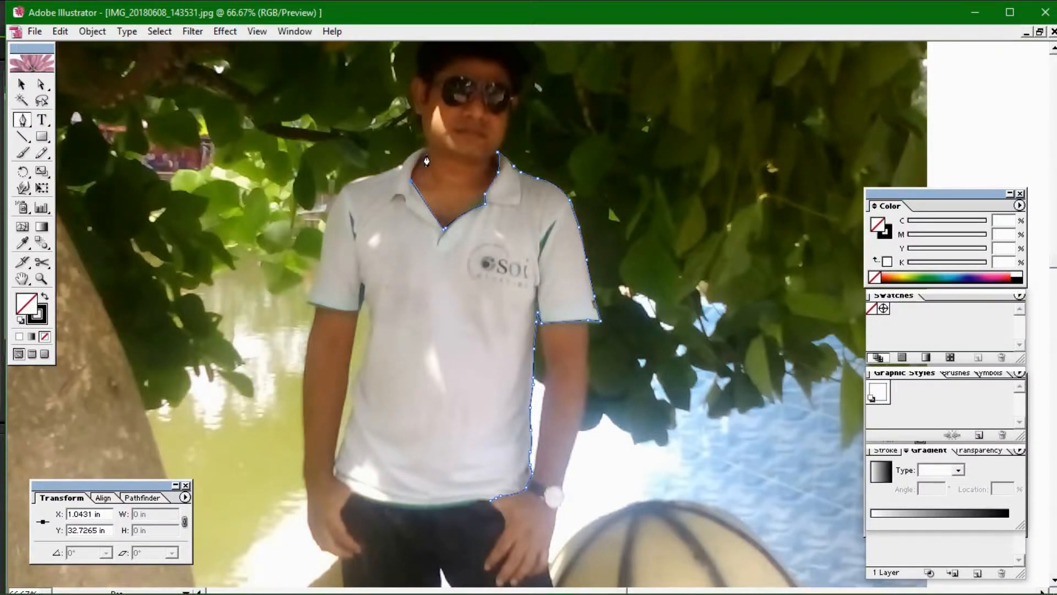
key("ctrl+plus")
key("ctrl+plus")
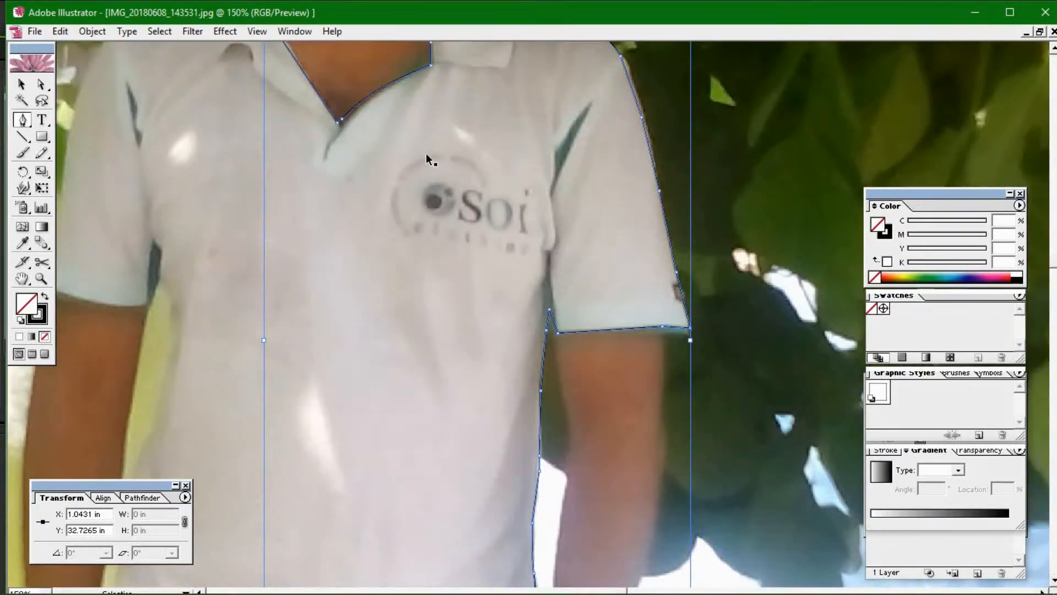
Pan to the face and collar and hide the panels with Tab
left_click_drag(324, 114, 494, 467)
key("Tab")
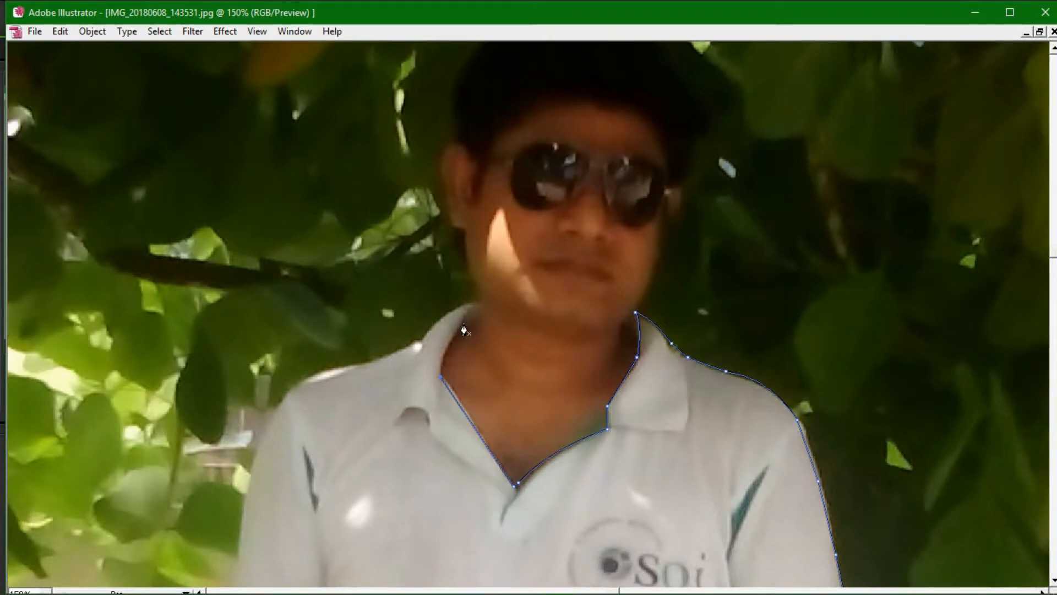
key("v")
key("p")
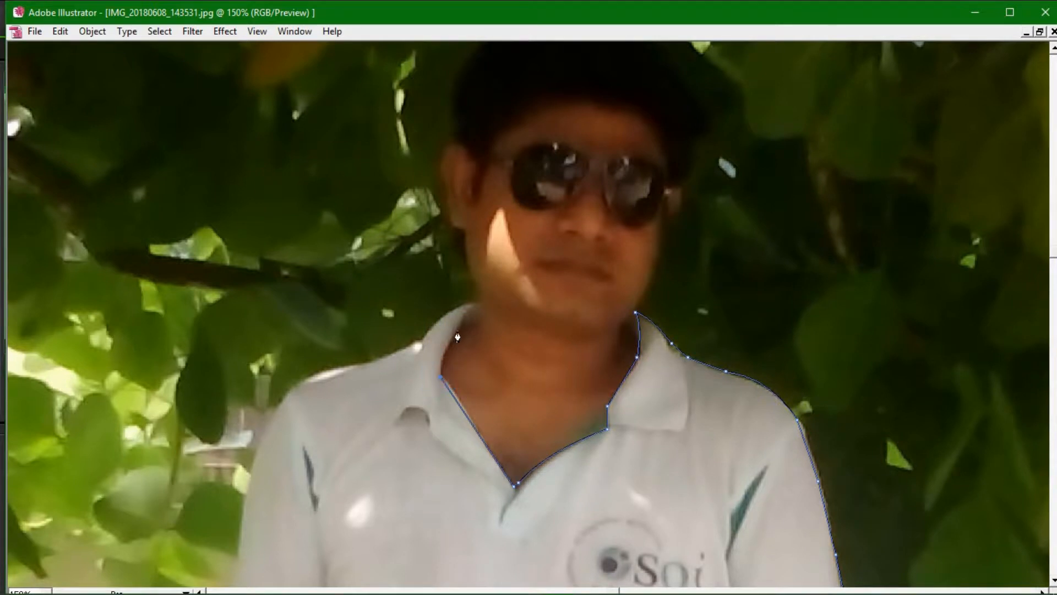
Add curved points up the collar's left side to the collar tip
left_click_drag(462, 325, 486, 308)
left_click(464, 322)
left_click(478, 304)
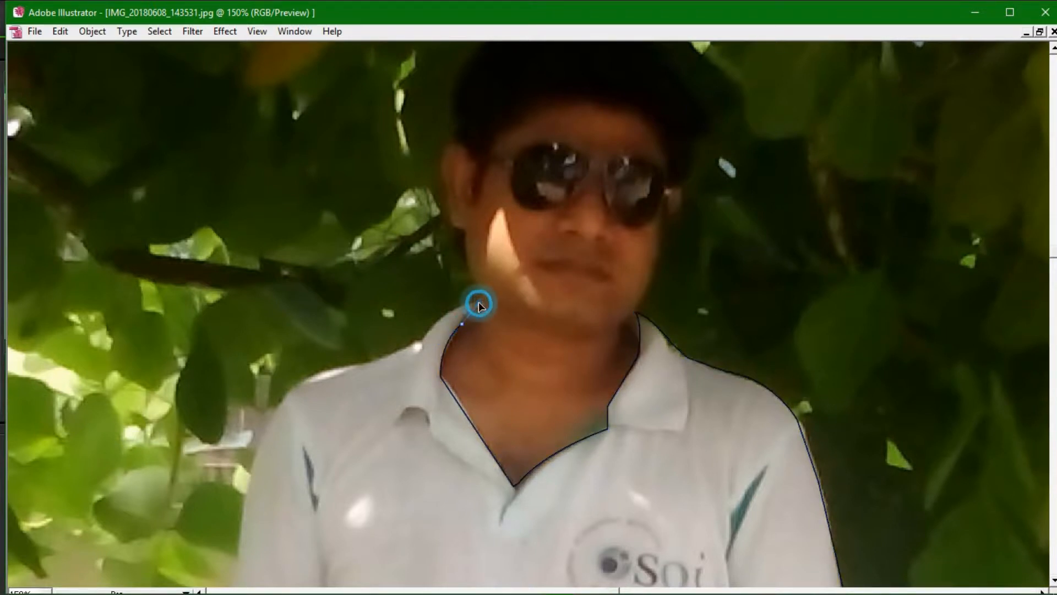
left_click_drag(420, 340, 382, 388)
left_click(421, 342)
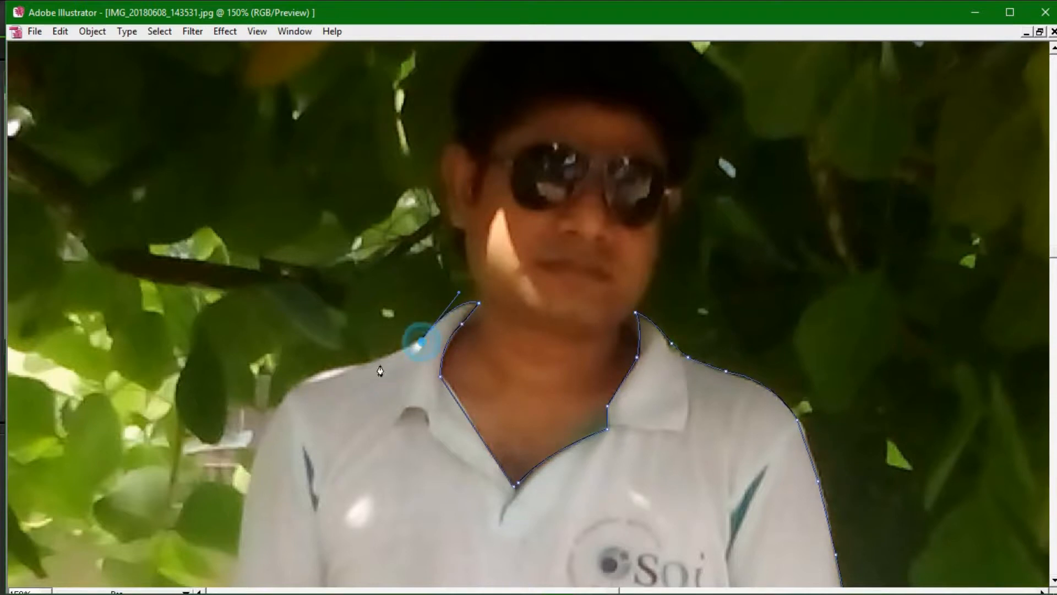
Curve the outline over the left shoulder and down toward the left sleeve
left_click(356, 365)
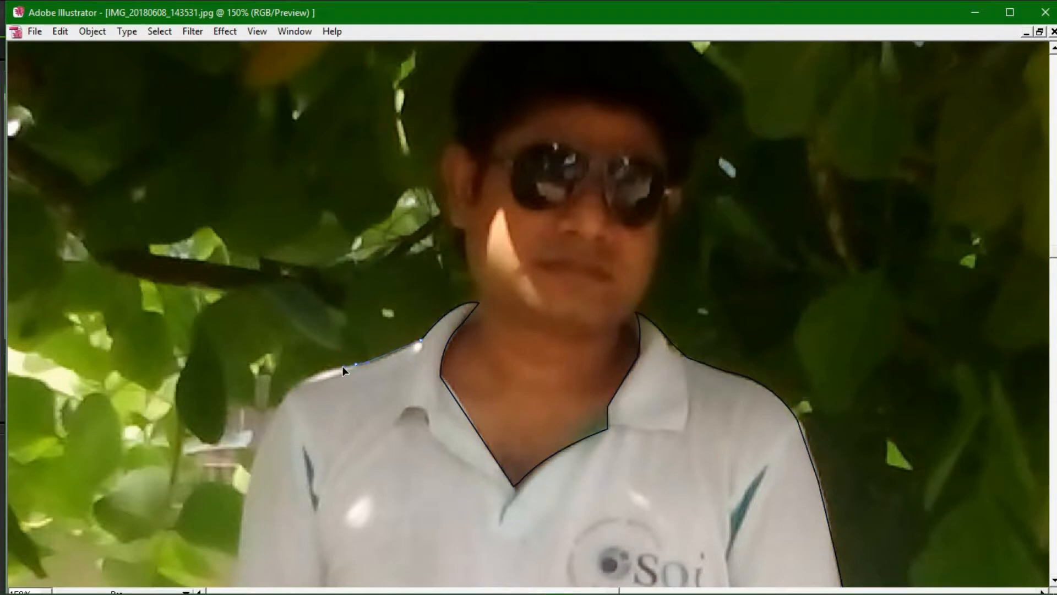
left_click_drag(342, 365, 336, 370)
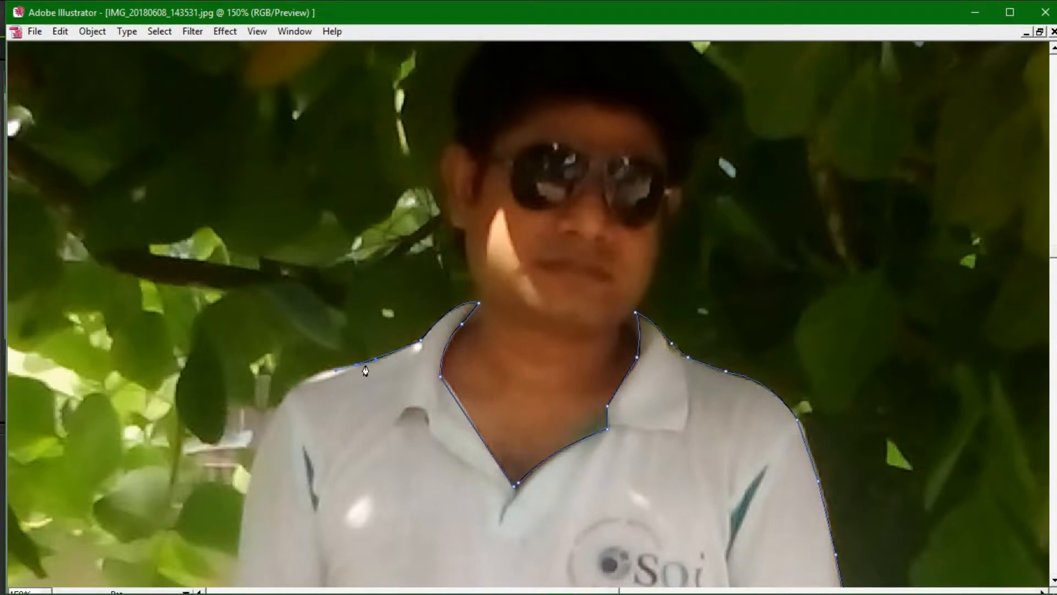
left_click(356, 367)
left_click_drag(281, 398, 257, 433)
left_click_drag(253, 471, 330, 305)
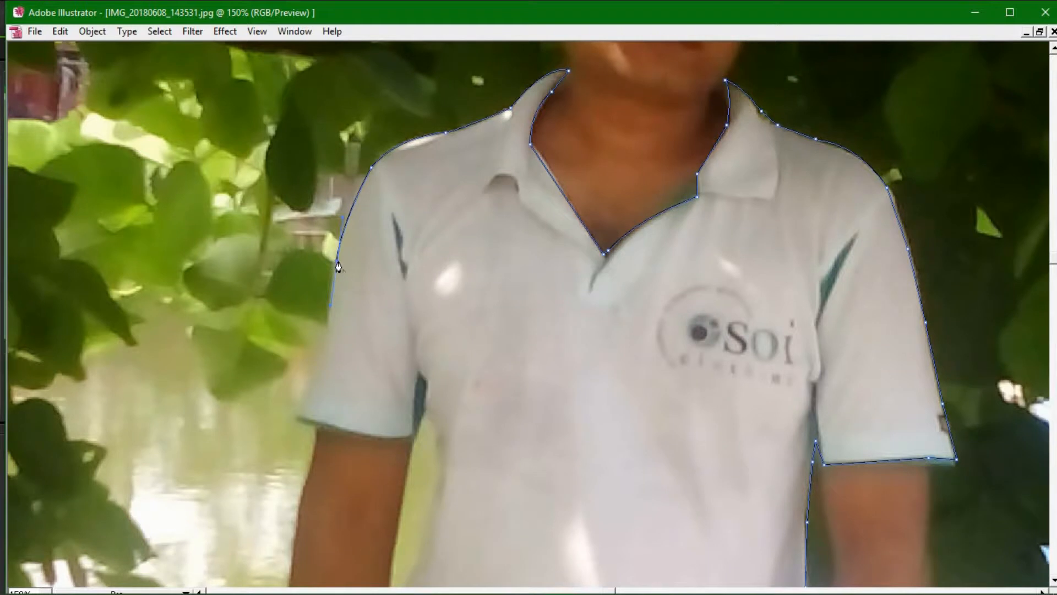
Resume the path and trace down the left sleeve and along its hem to the body
left_click(325, 337, "ctrl")
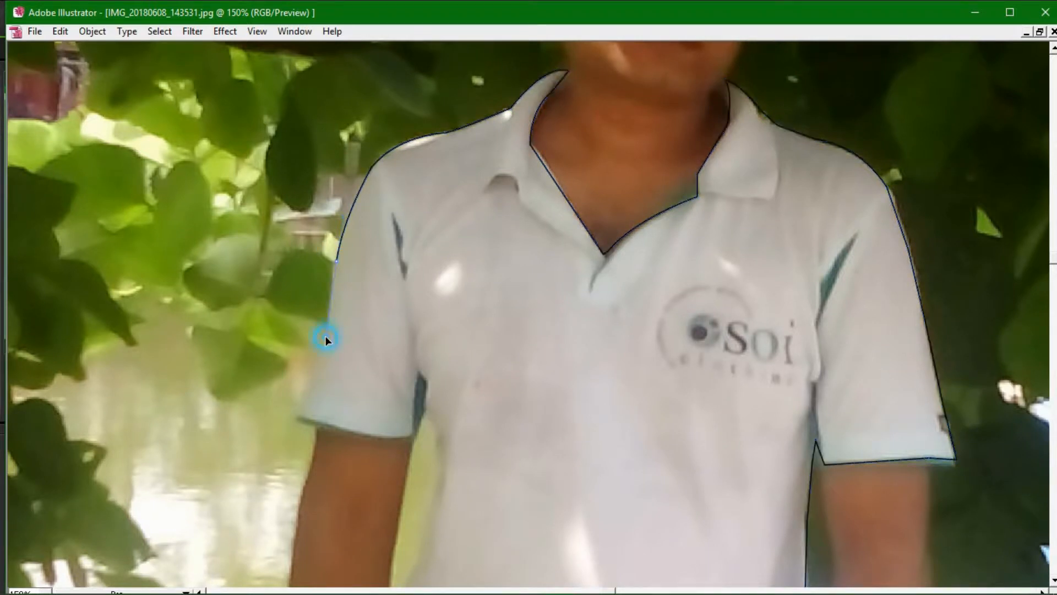
left_click(325, 341, "ctrl")
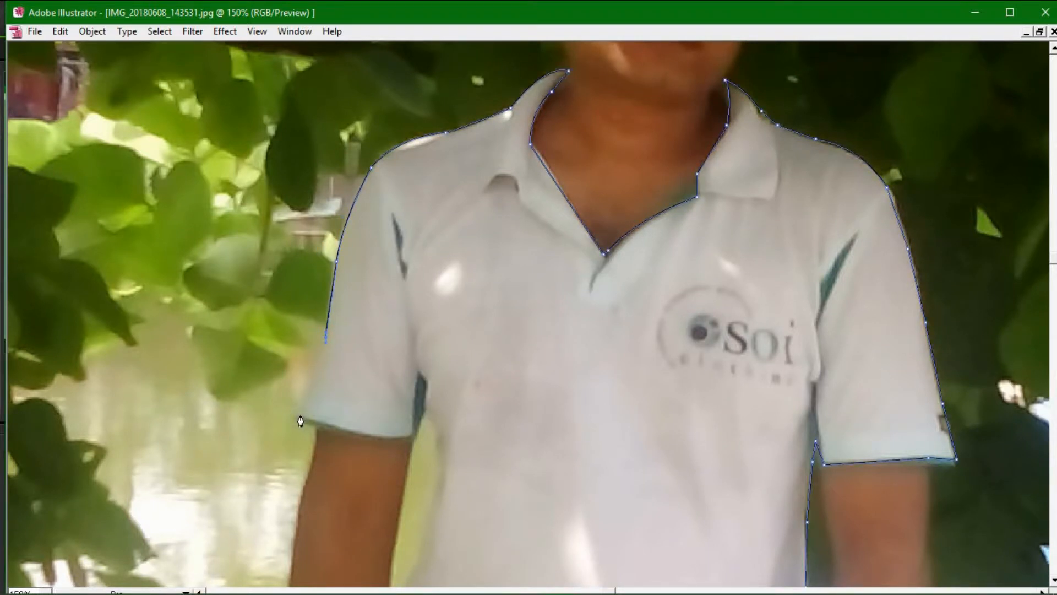
left_click(296, 416)
left_click_drag(289, 420, 290, 420)
left_click(297, 414)
left_click(295, 420)
left_click_drag(412, 435, 421, 424)
left_click(425, 413)
Curve the outline down the shirt's left side below the sleeve
left_click_drag(448, 484, 457, 354)
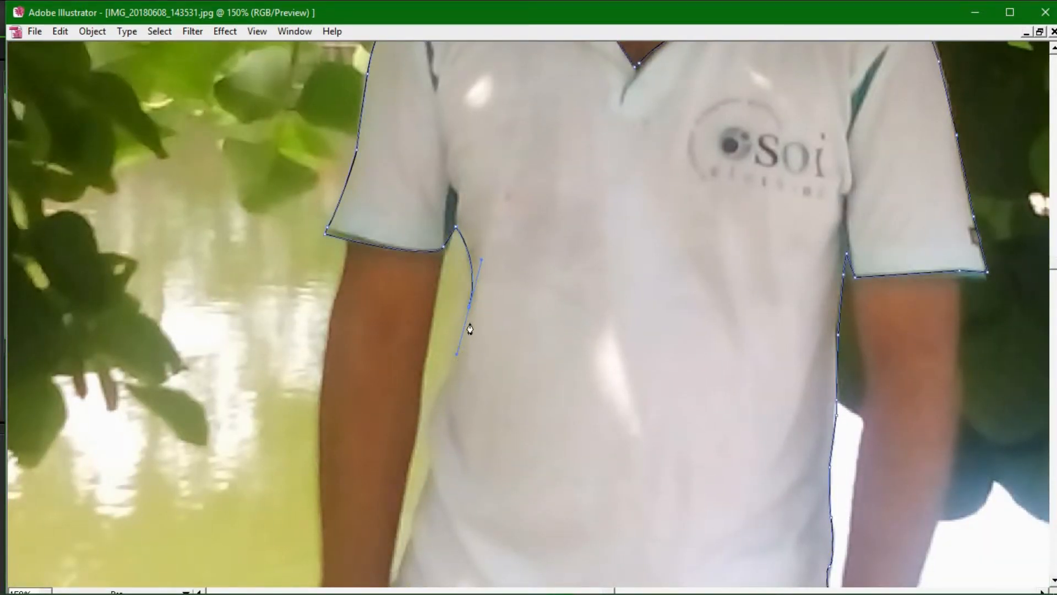
left_click(469, 307)
left_click(442, 384)
left_click_drag(444, 389, 420, 174)
left_click_drag(406, 253, 419, 288)
left_click(408, 255)
Add anchors further down the left side and curve around the left hip
left_click(383, 323)
left_click(384, 330)
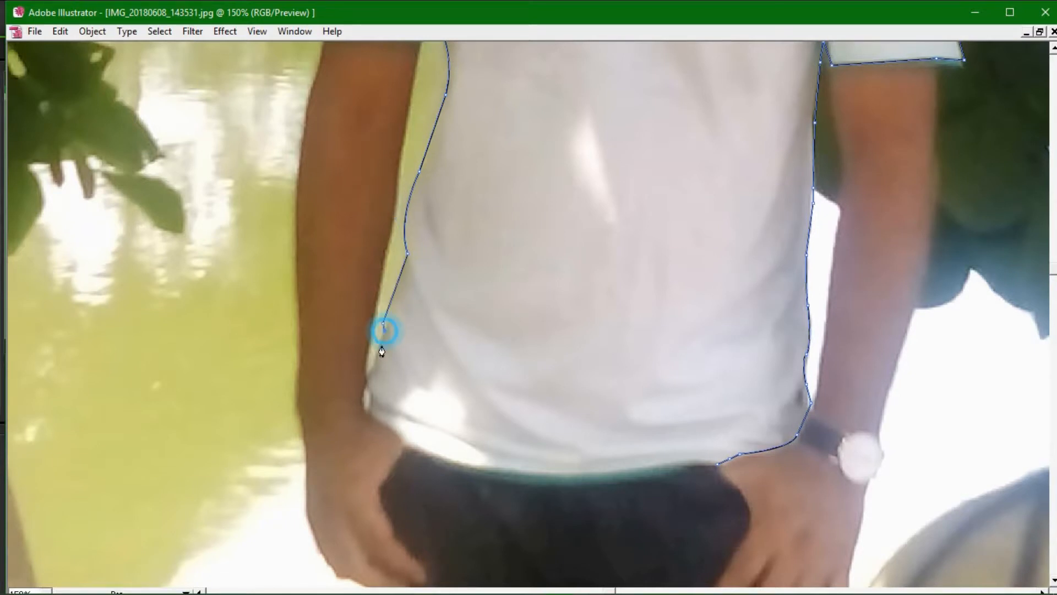
left_click(369, 368)
left_click(369, 395)
left_click(367, 411)
left_click_drag(405, 445, 404, 457)
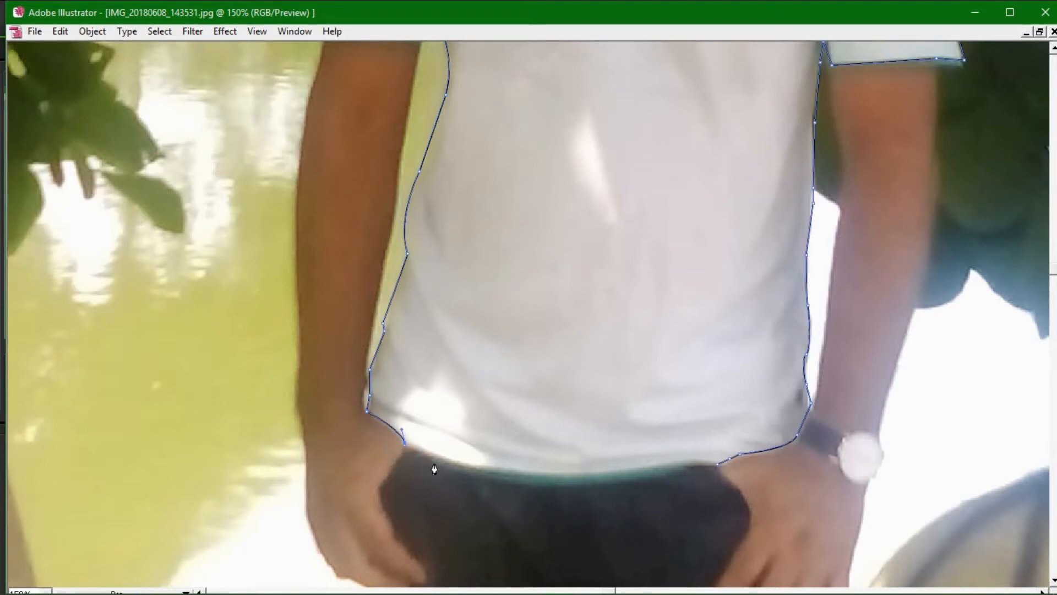
Curve along the hem and close the path on its starting anchor
left_click_drag(538, 487, 572, 492)
left_click(532, 487)
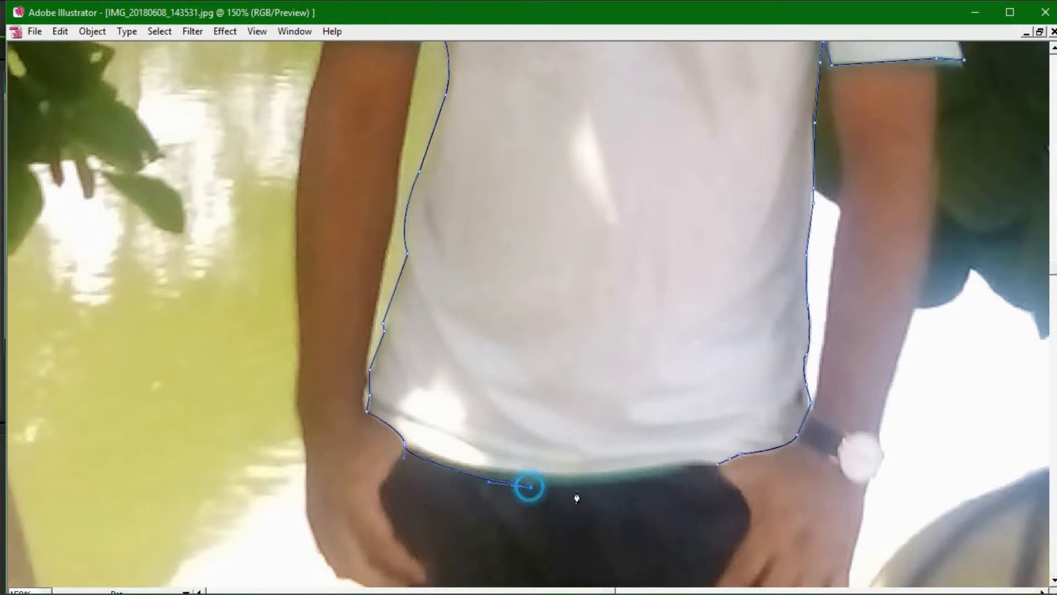
left_click(717, 464)
left_click_drag(716, 463, 744, 452)
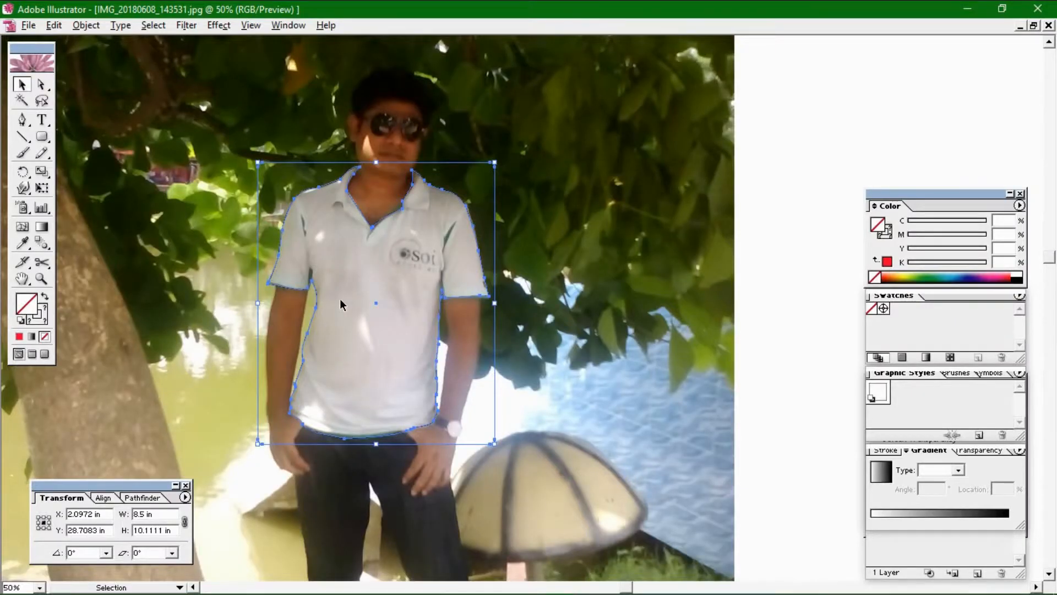
Move the red rectangle aside and bring the shirt outline to the front
key("ctrl+z")
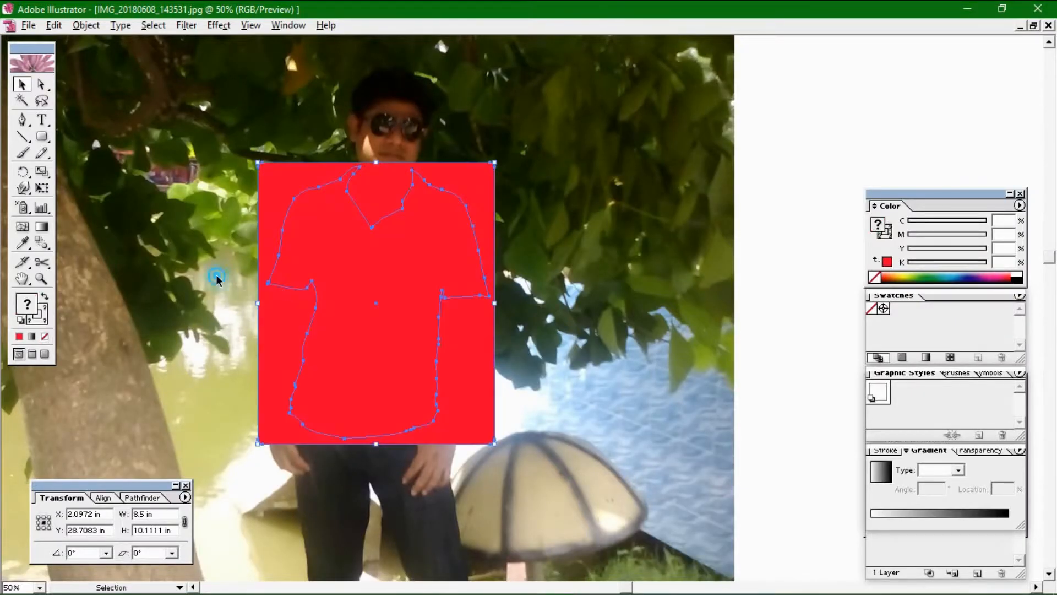
left_click(216, 275)
left_click(282, 284)
left_click_drag(310, 292, 496, 302)
right_click(317, 297)
mouse_move(355, 384)
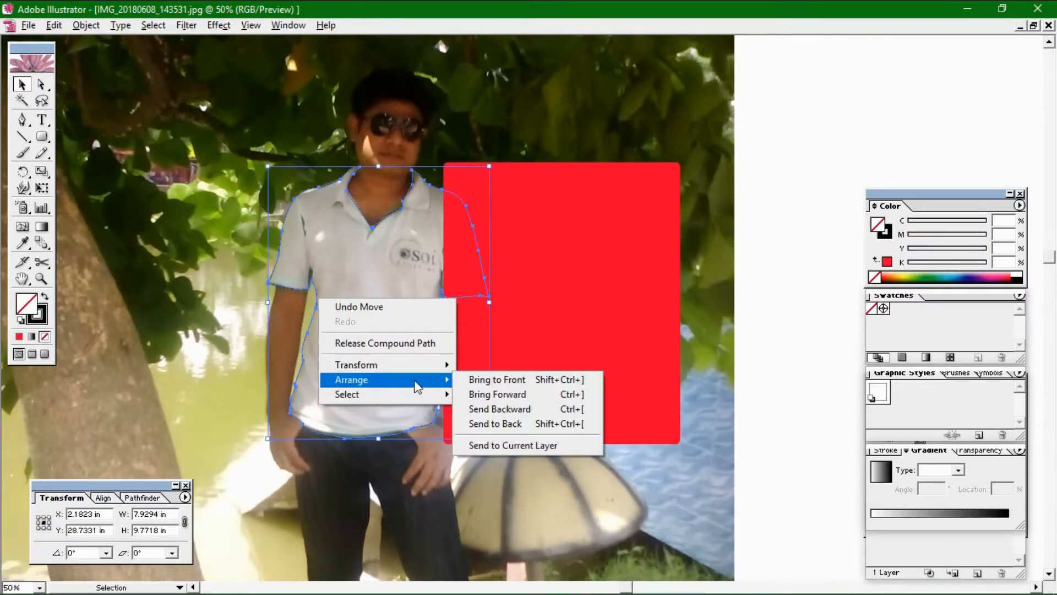
left_click(571, 376)
Move the red rectangle back over the shirt and clip it to the outline
left_click(585, 330)
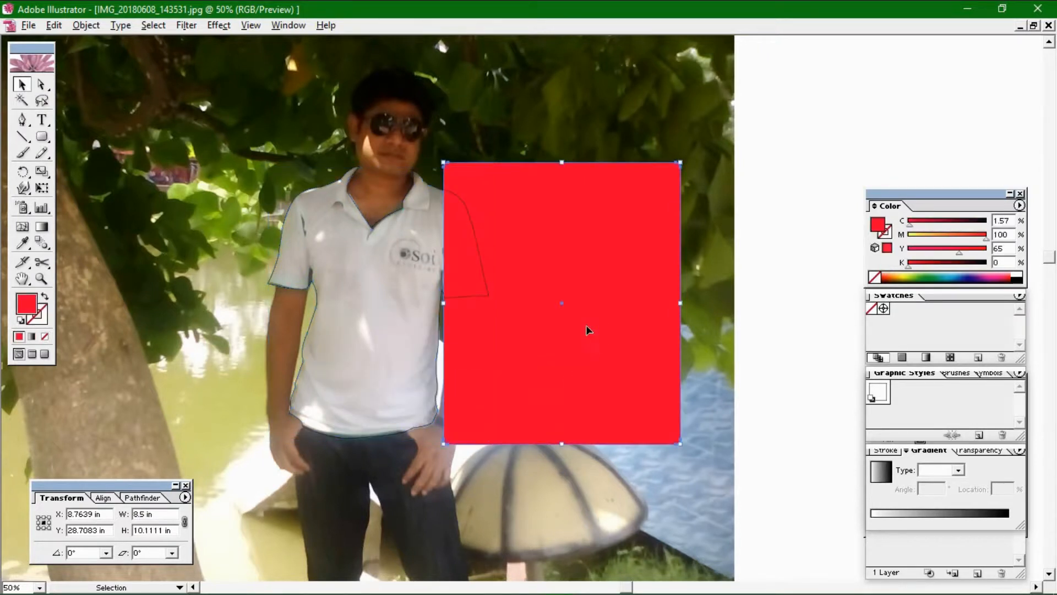
left_click_drag(586, 325, 406, 330)
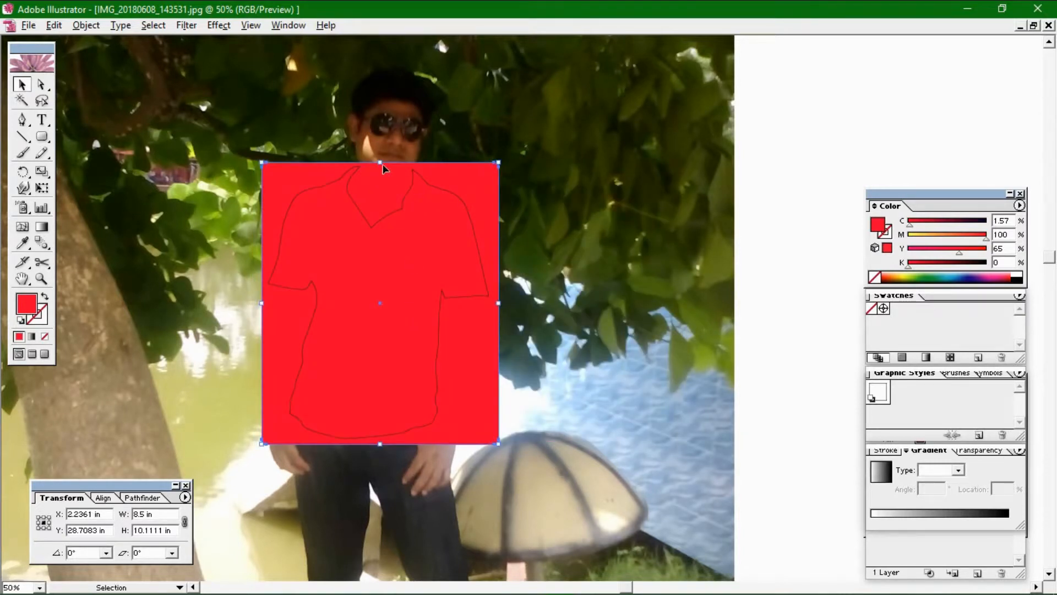
left_click_drag(176, 264, 345, 292)
right_click(345, 292)
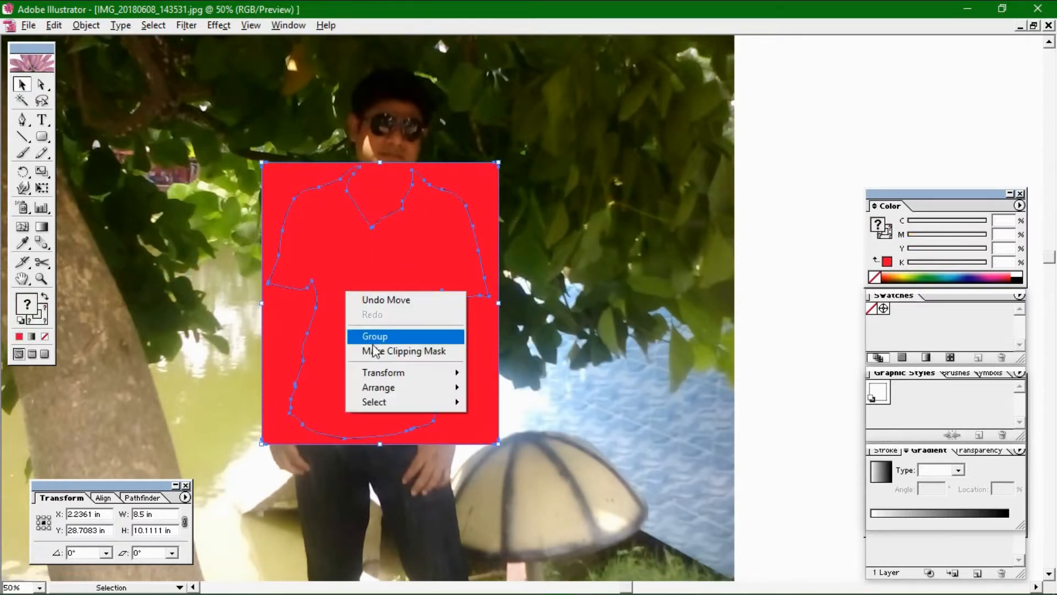
left_click(373, 347)
Release the red shirt's clipping mask and delete the red rectangle
left_click(578, 227)
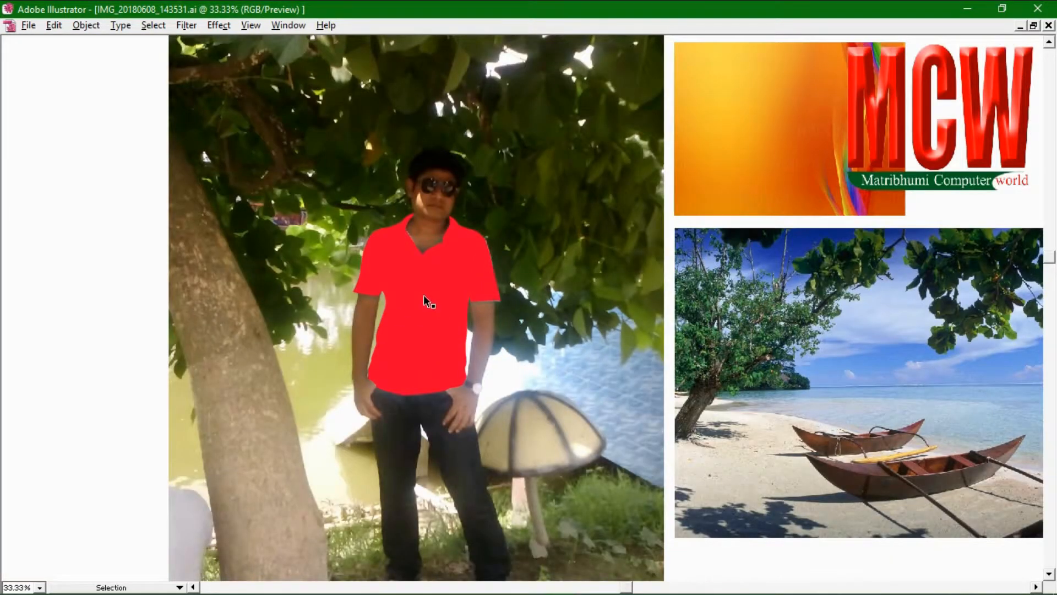
left_click(424, 296)
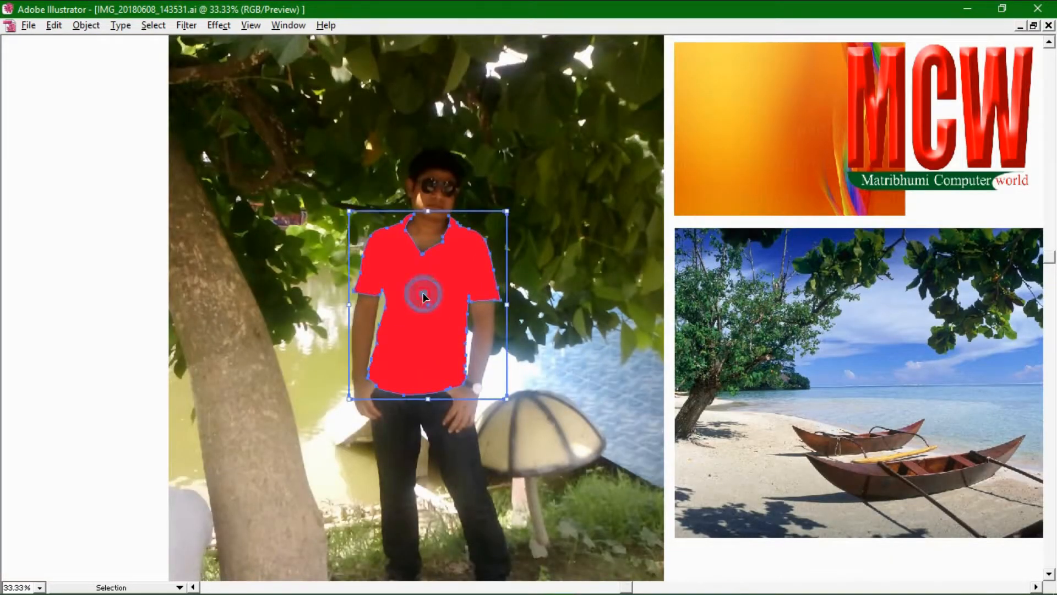
right_click(424, 295)
left_click(441, 341)
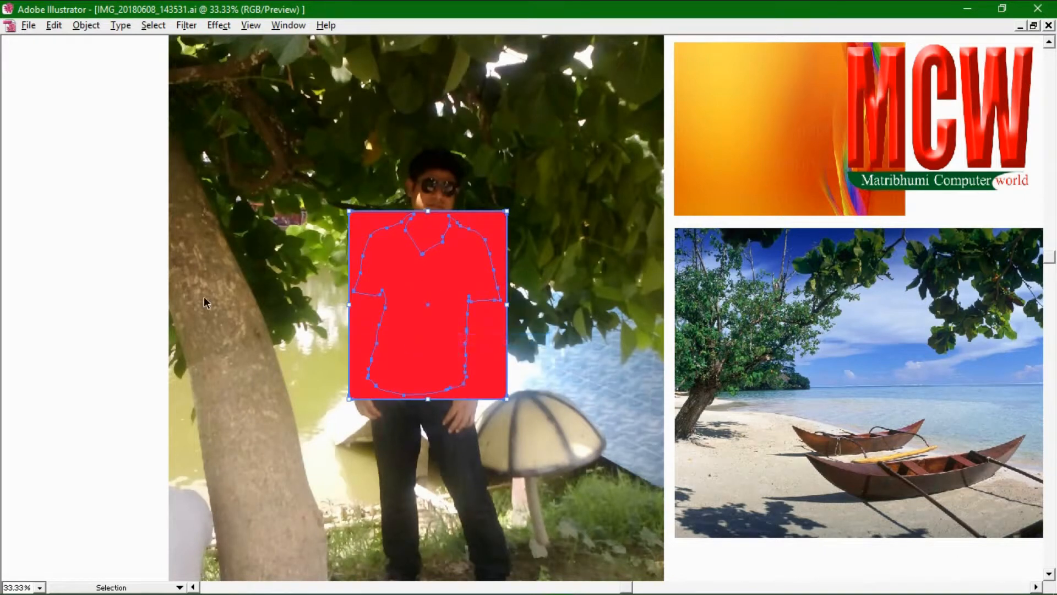
left_click(90, 258)
left_click(501, 226)
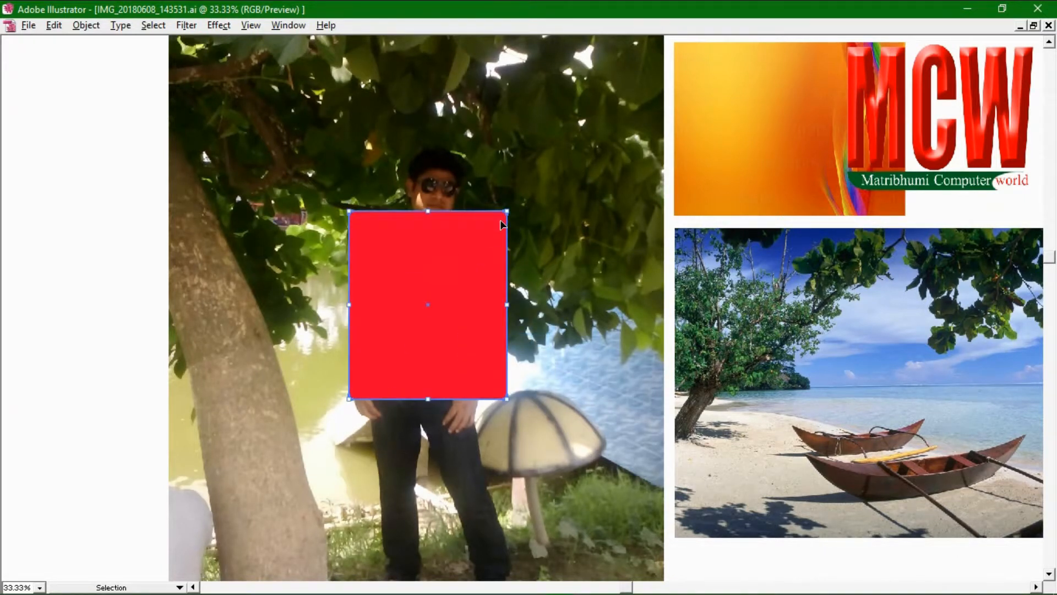
key("Delete")
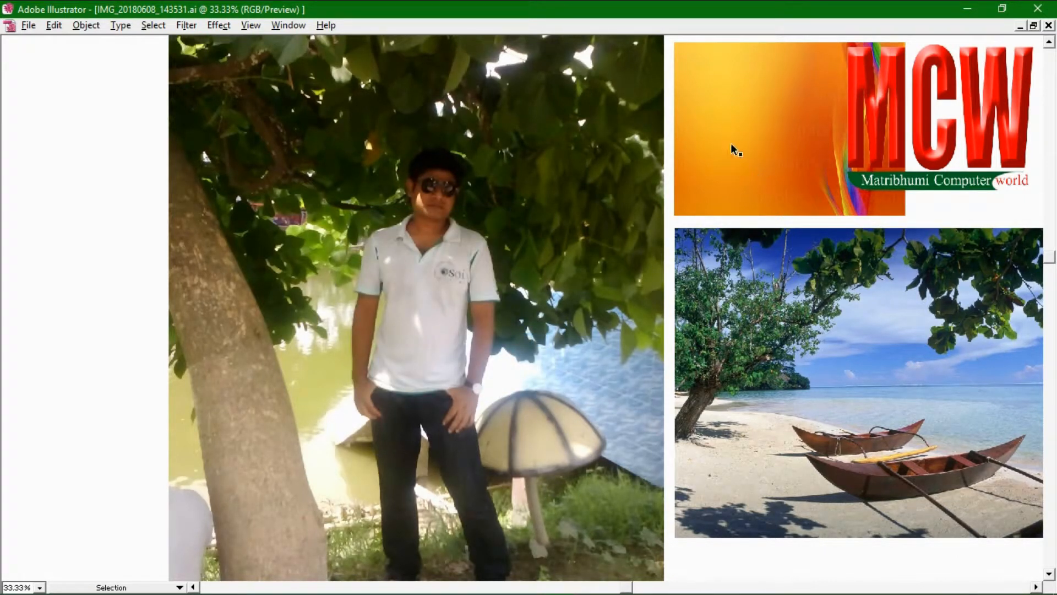
Scale the beach photo over the torso; after a failed clip attempt, move it aside
left_click_drag(761, 293, 486, 274)
left_click_drag(762, 518, 504, 396)
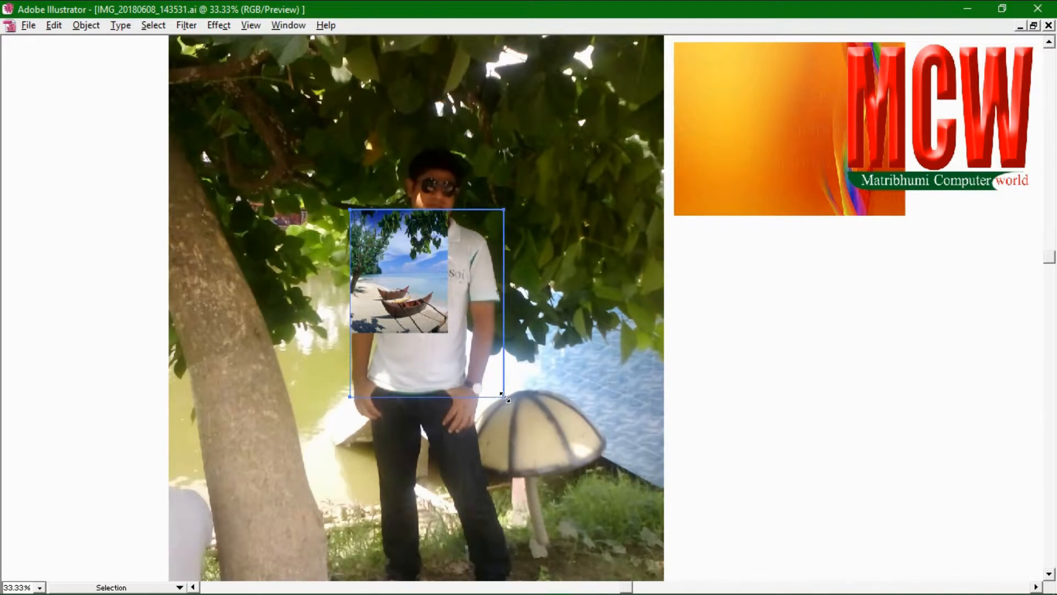
left_click_drag(502, 397, 503, 396)
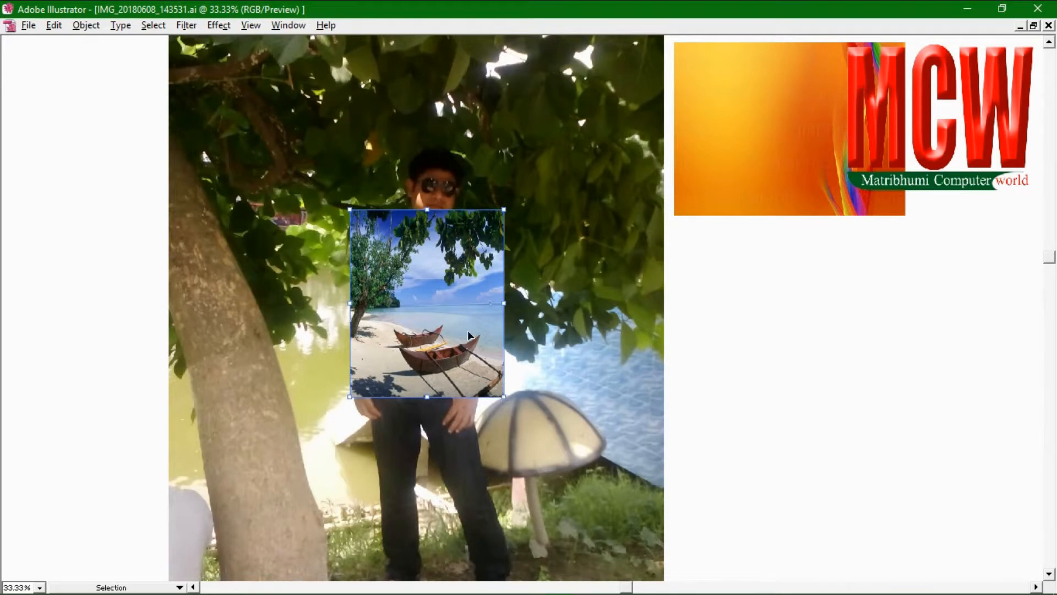
left_click_drag(299, 292, 420, 315)
right_click(409, 301)
left_click(454, 361)
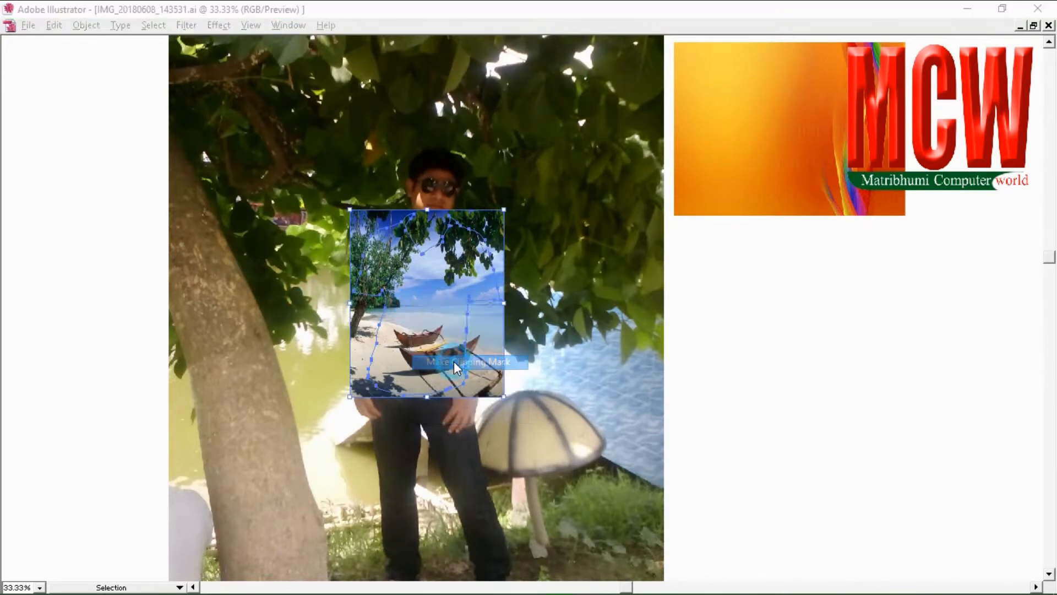
left_click(530, 334)
left_click(411, 299)
left_click_drag(412, 300, 464, 303)
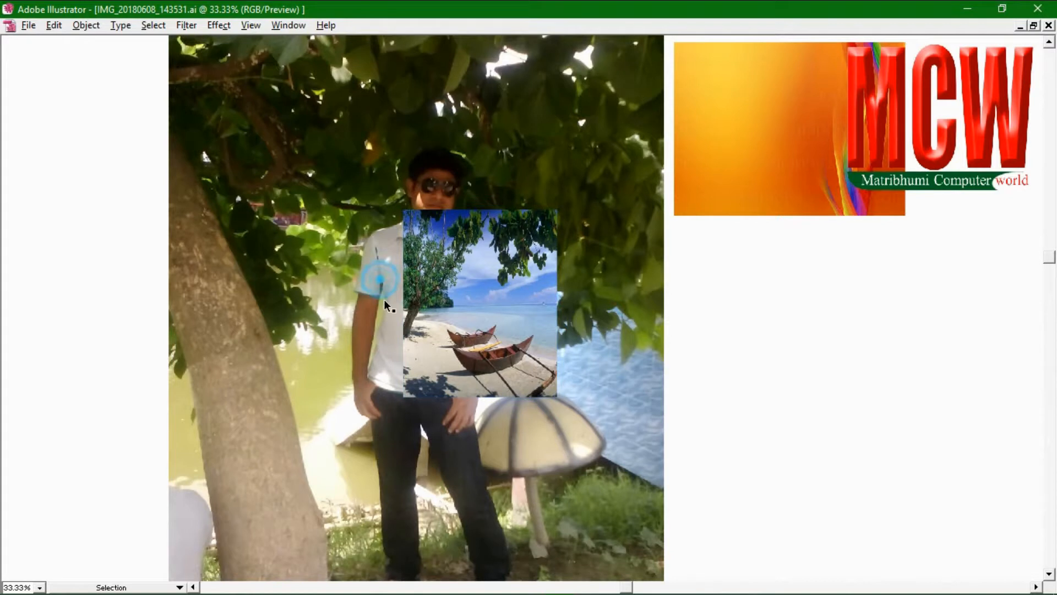
Bring the shirt outline path to the front with Arrange
left_click(388, 313)
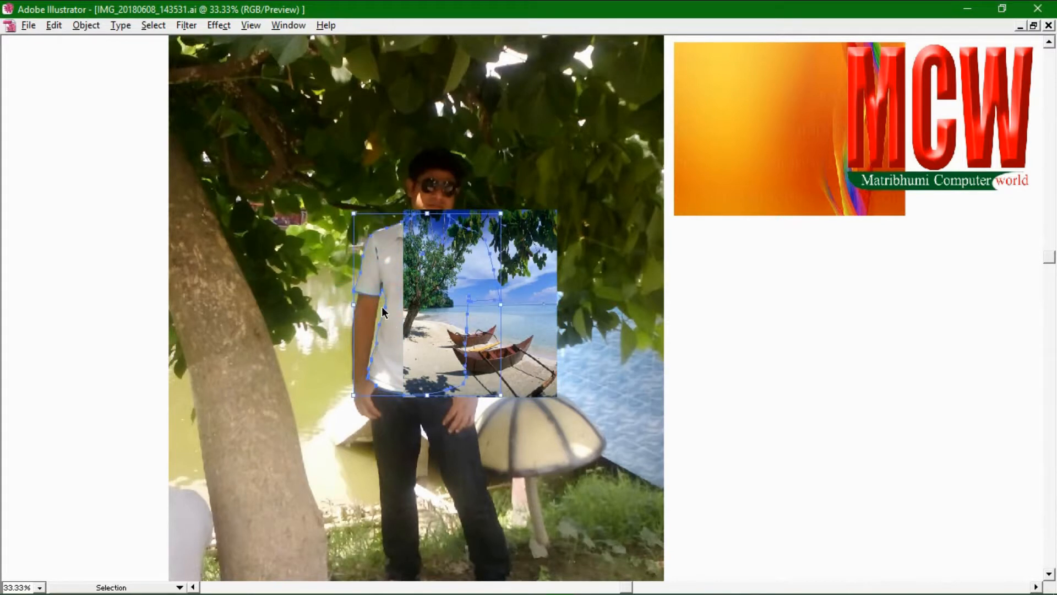
right_click(384, 311)
mouse_move(435, 389)
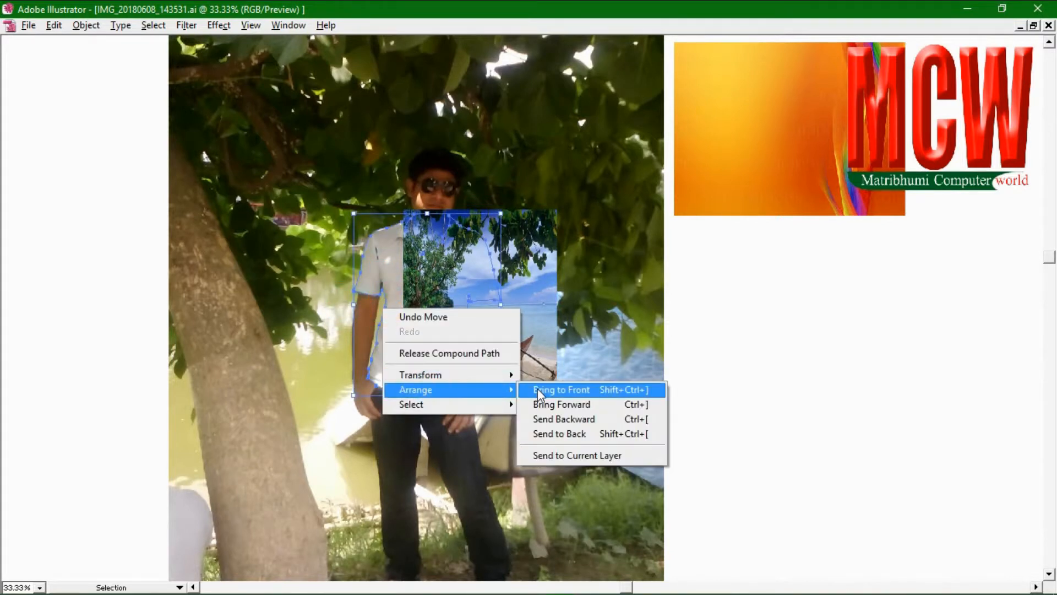
left_click(538, 388)
Reposition and enlarge the beach photo, then clip it to the shirt outline
left_click(544, 322)
left_click_drag(533, 322, 480, 325)
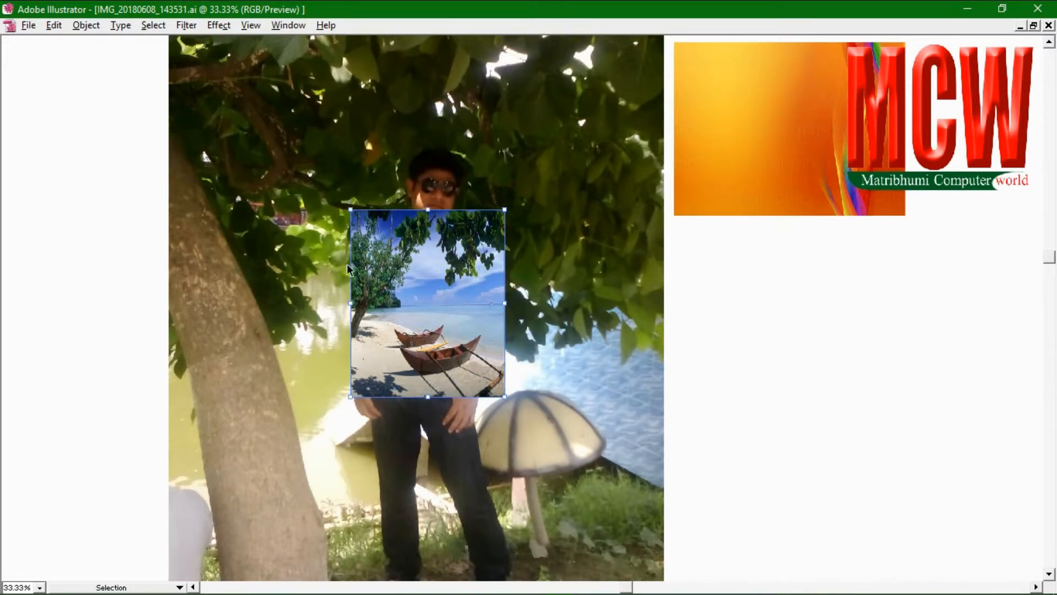
left_click_drag(505, 395, 512, 403)
key("alt")
right_click(426, 311)
left_click(476, 376)
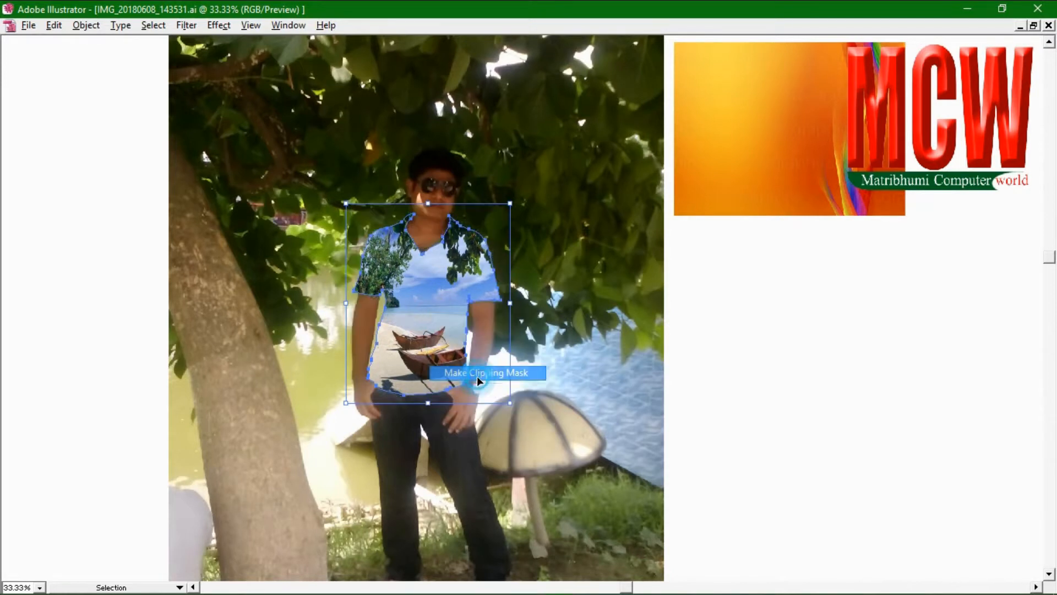
left_click(739, 314)
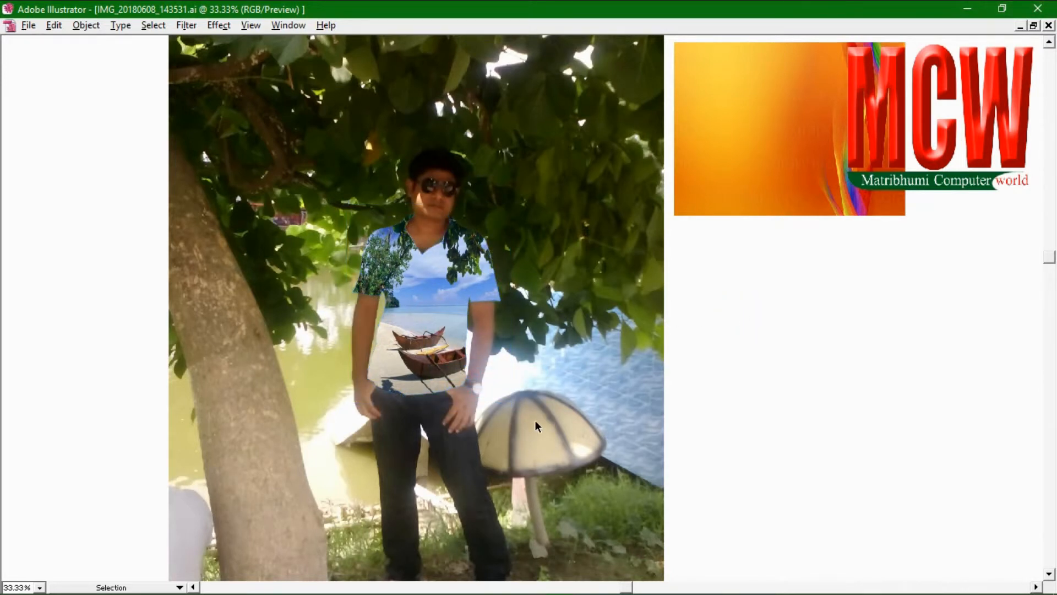
Undo the beach clipping and move the beach photo back to the right
left_click(464, 338)
mouse_move(427, 308)
left_mouse_down()
mouse_move(468, 310)
mouse_move(434, 308)
left_mouse_up()
left_click(269, 264)
key("ctrl+z")
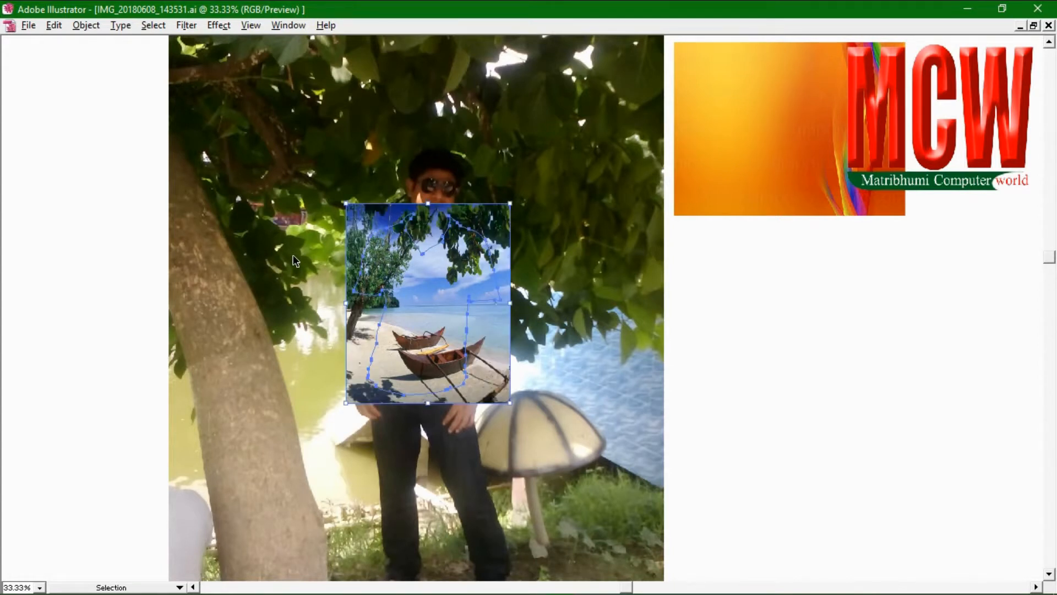
key("ctrl+z")
left_click_drag(425, 294, 791, 392)
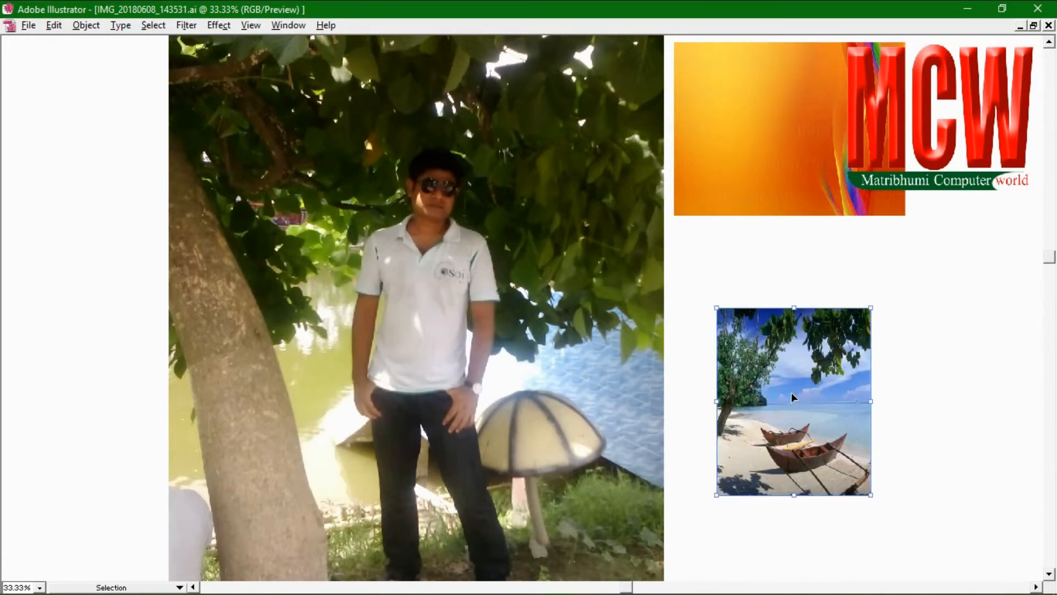
Move and resize the orange image over the torso, then select it with the shirt outline
left_click(798, 103)
left_click_drag(798, 103, 470, 285)
left_click_drag(576, 219, 540, 207)
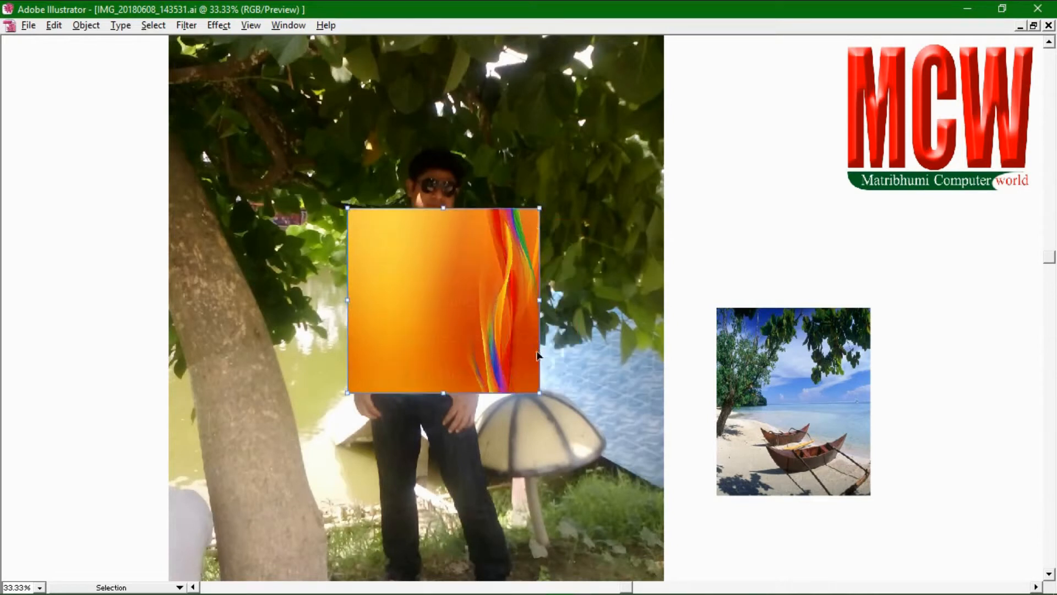
left_click_drag(542, 391, 502, 395)
left_click_drag(299, 290, 403, 297)
right_click(403, 296)
Make clipping masks of the orange image and the yellow rectangle with the shirt outline
left_click(446, 358)
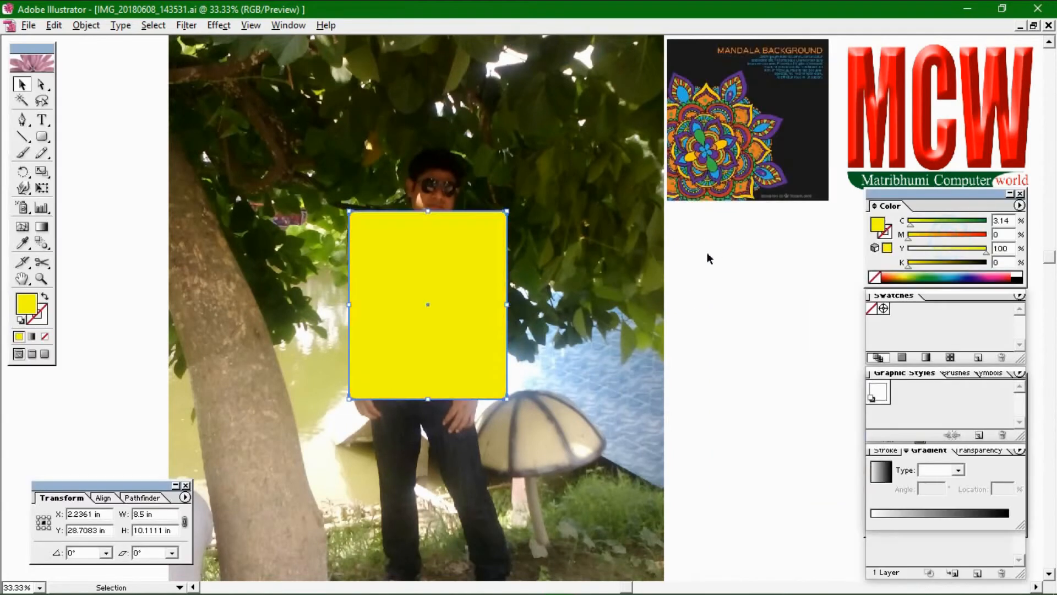
left_click_drag(316, 281, 420, 299)
right_click(452, 296)
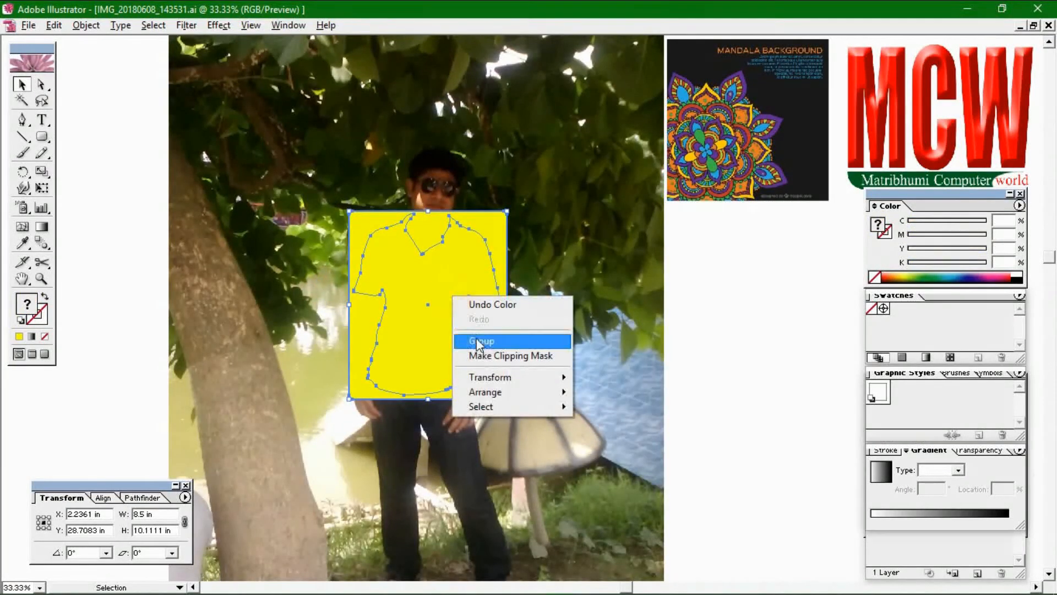
left_click(480, 357)
Deselect all, then select the MCW logo image and the yellow rectangle
left_click(756, 345)
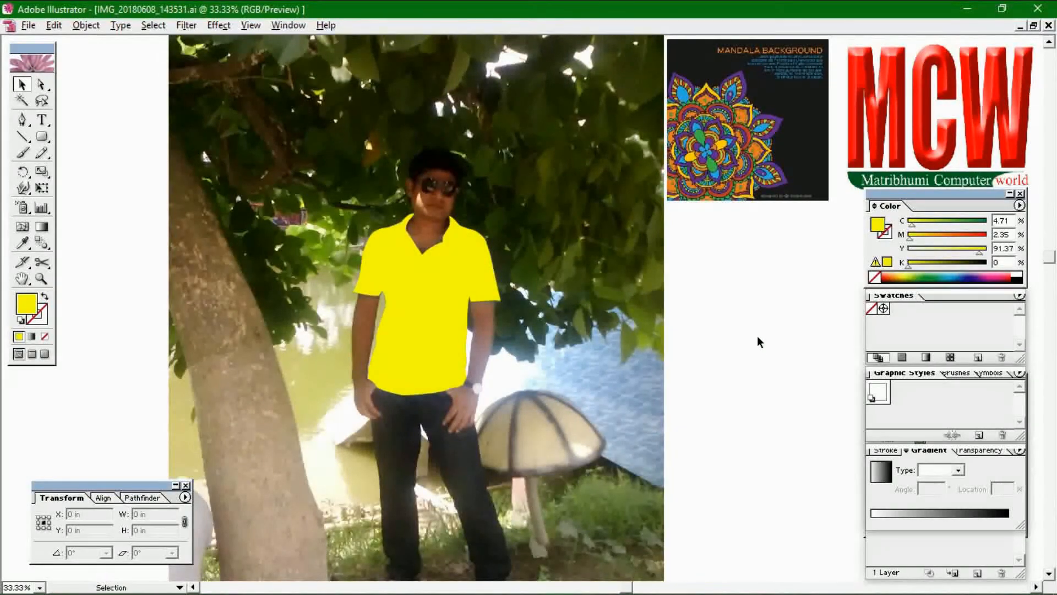
left_click(880, 171)
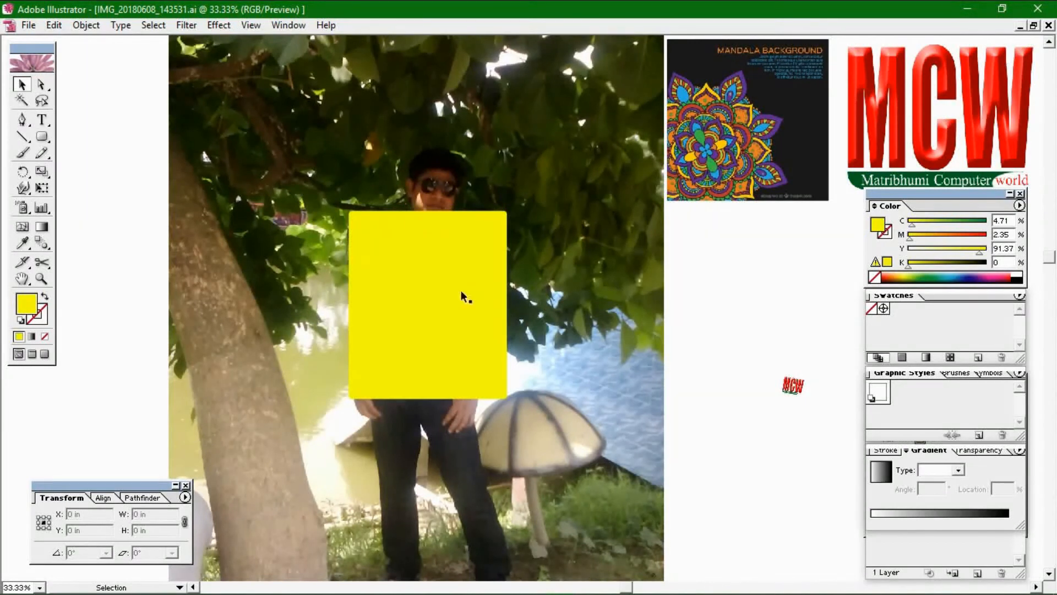
left_click(461, 291)
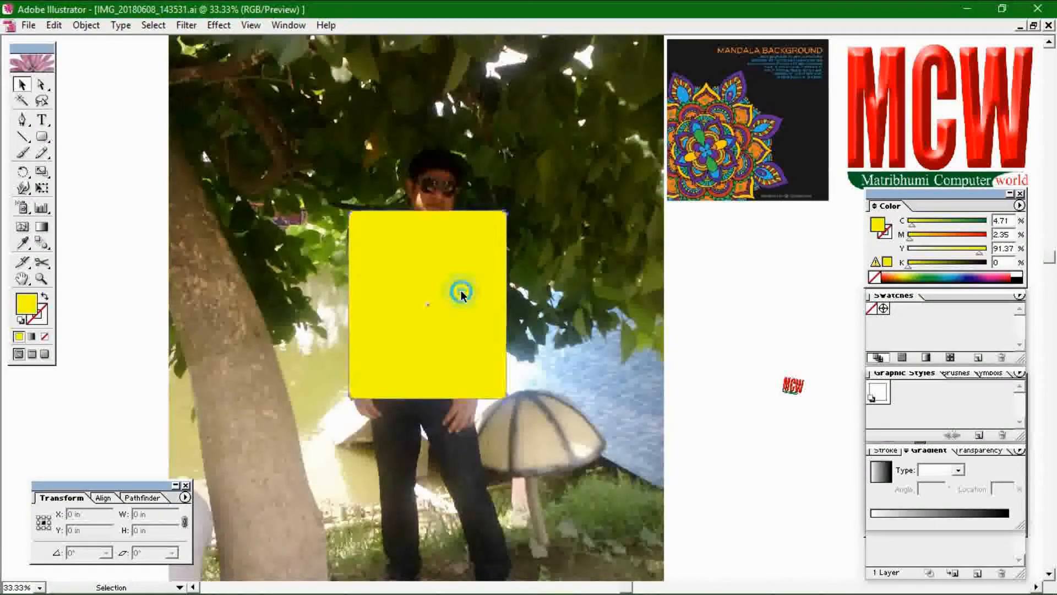
Try a green fill clipped to the shirt outline, then undo the clipping
left_click(932, 272)
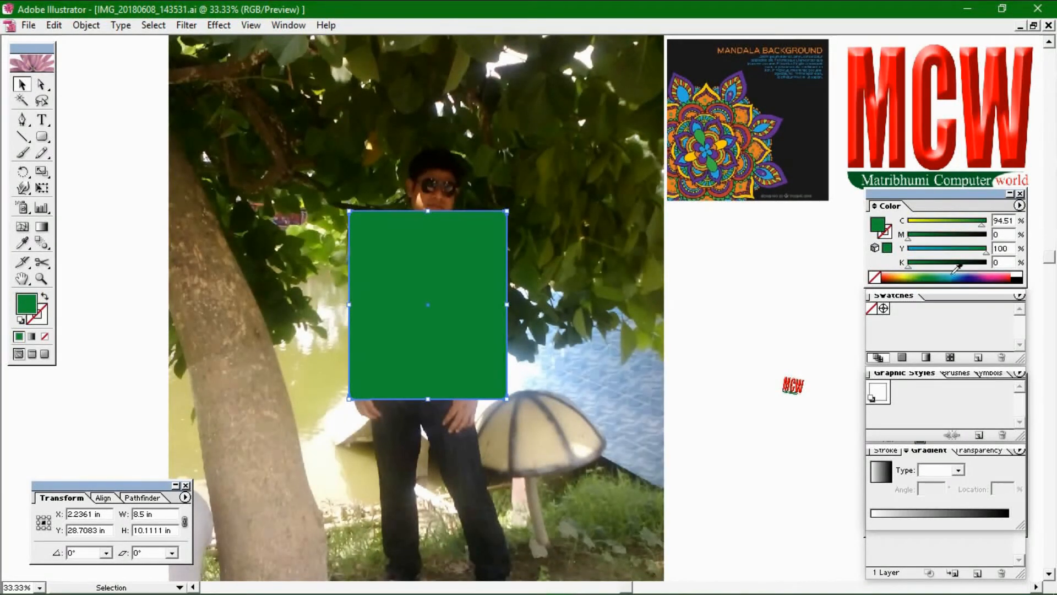
left_click_drag(295, 270, 430, 311)
right_click(429, 311)
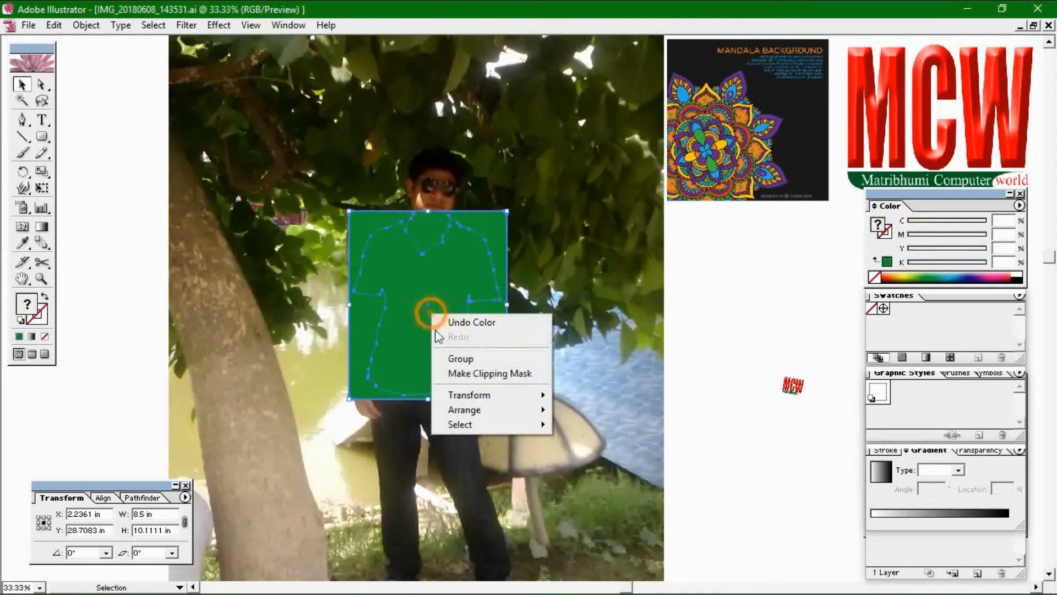
left_click(441, 371)
left_click(662, 307)
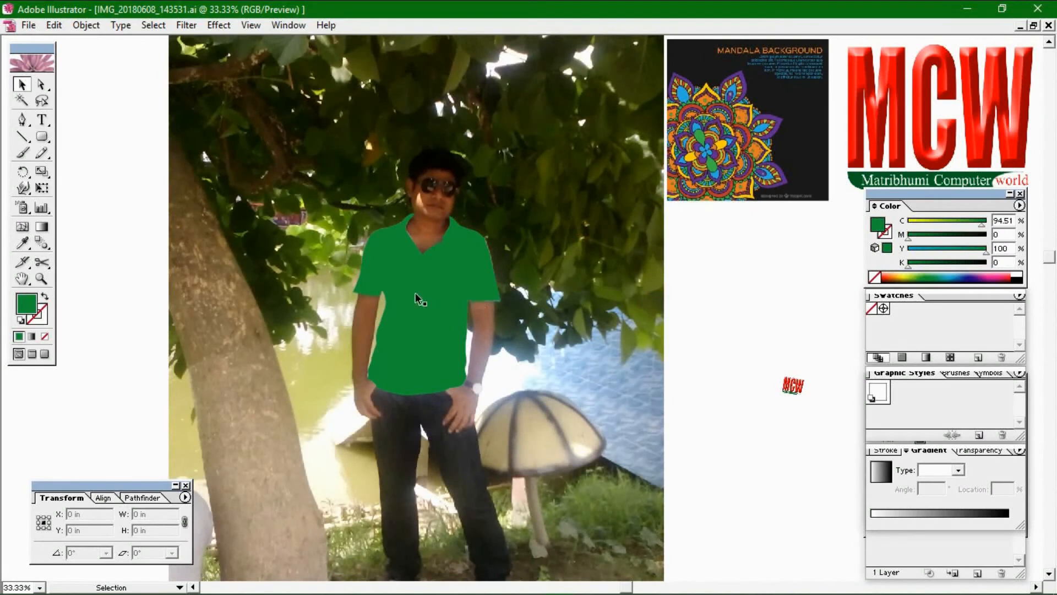
key("ctrl+z")
Recolour the rectangle blue, clip it to the shirt outline, then undo the clipping
left_click(724, 275)
left_click(498, 322)
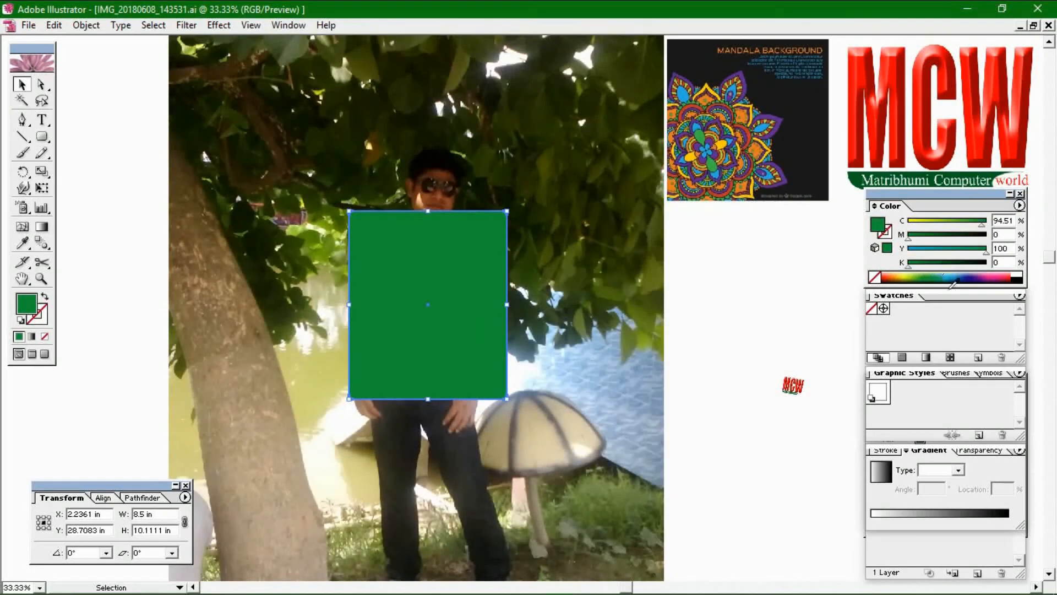
left_click(958, 275)
left_click_drag(303, 285, 471, 338)
right_click(437, 318)
left_click(500, 374)
left_click(703, 318)
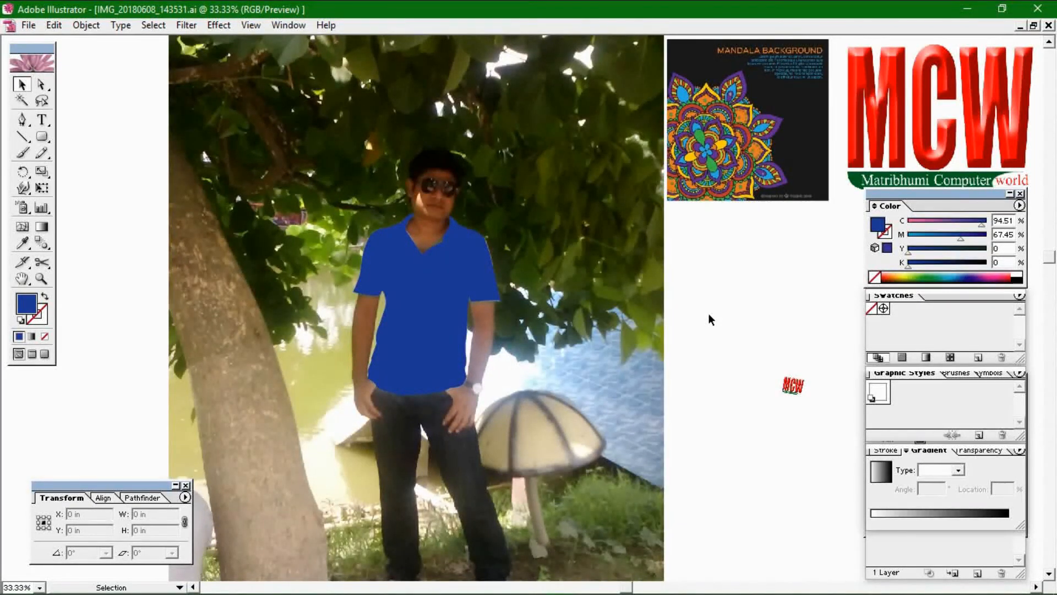
key("ctrl+z")
left_click(708, 312)
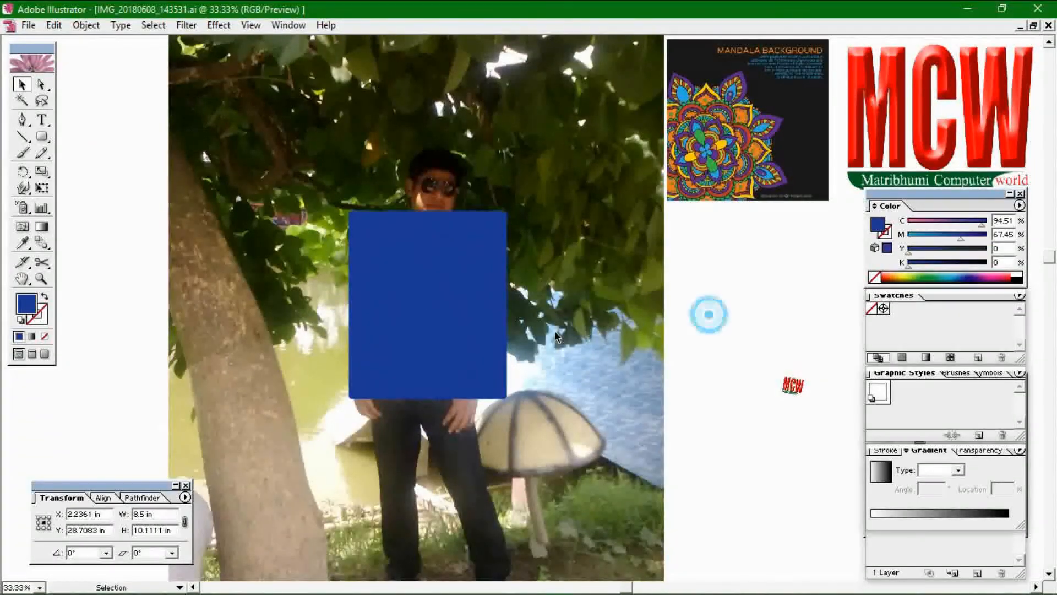
Move the blue rectangle off to the right, away from the shirt
left_click_drag(502, 359, 838, 441)
left_click(798, 257)
left_click_drag(287, 311, 406, 336)
left_click(555, 290)
Place the mandala image over the shirt and bring the shirt outline to the front
left_click_drag(734, 89, 378, 282)
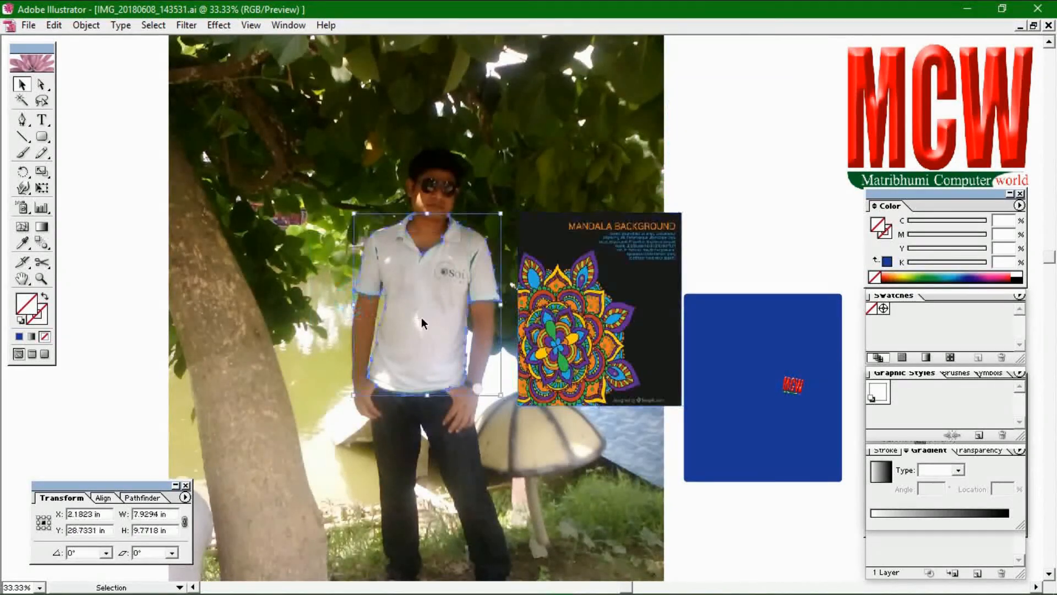
right_click(421, 317)
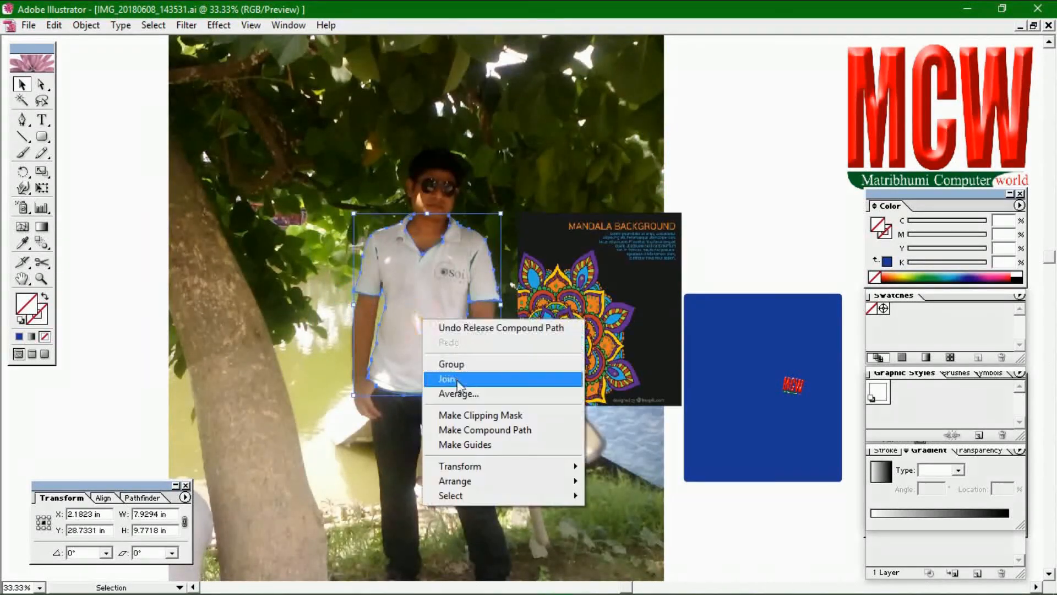
mouse_move(457, 481)
left_click(624, 481)
Clip the mandala image to the shirt outline and hide the panels to view it
left_click_drag(611, 326, 448, 319)
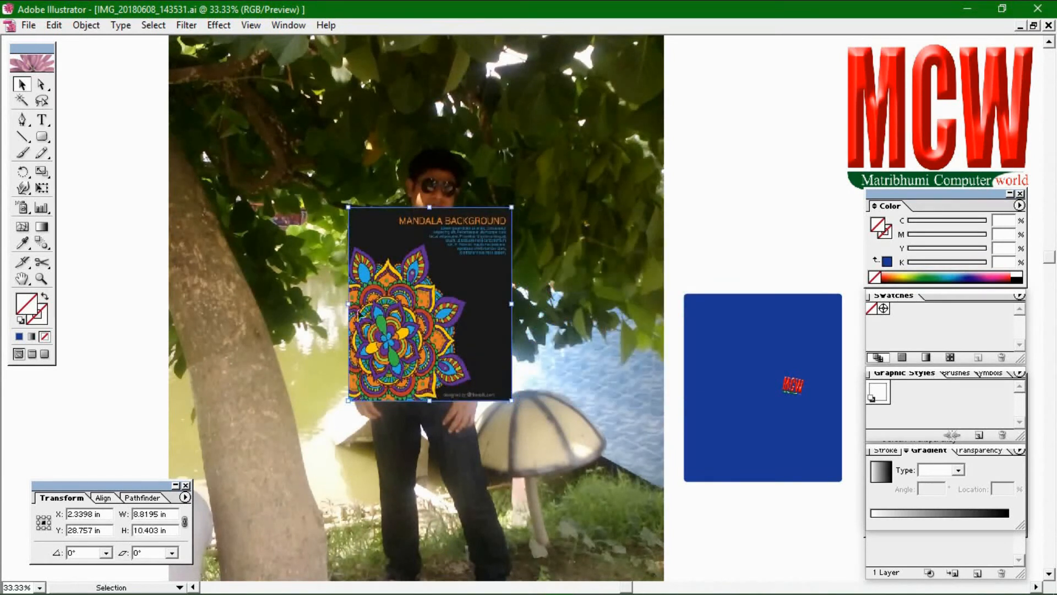
left_click(432, 334, "shift")
right_click(432, 335)
left_click(473, 394)
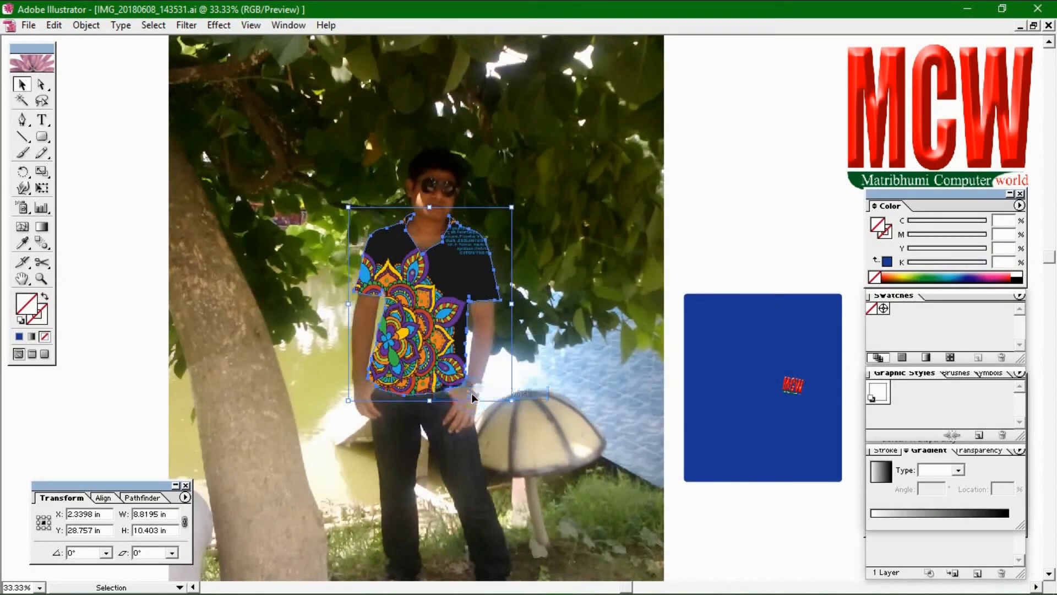
left_click(576, 307)
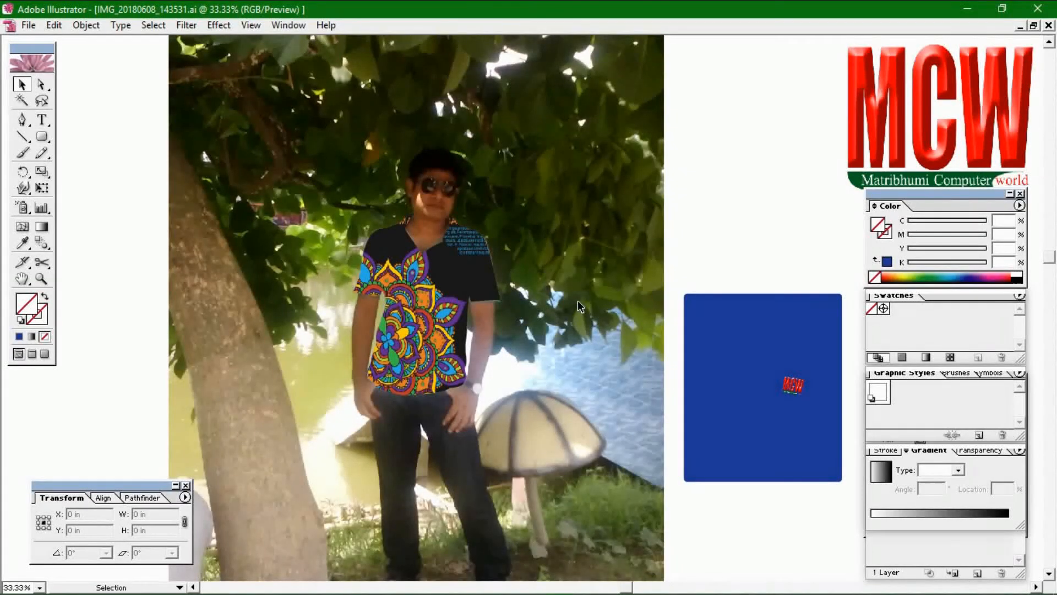
key("Tab")
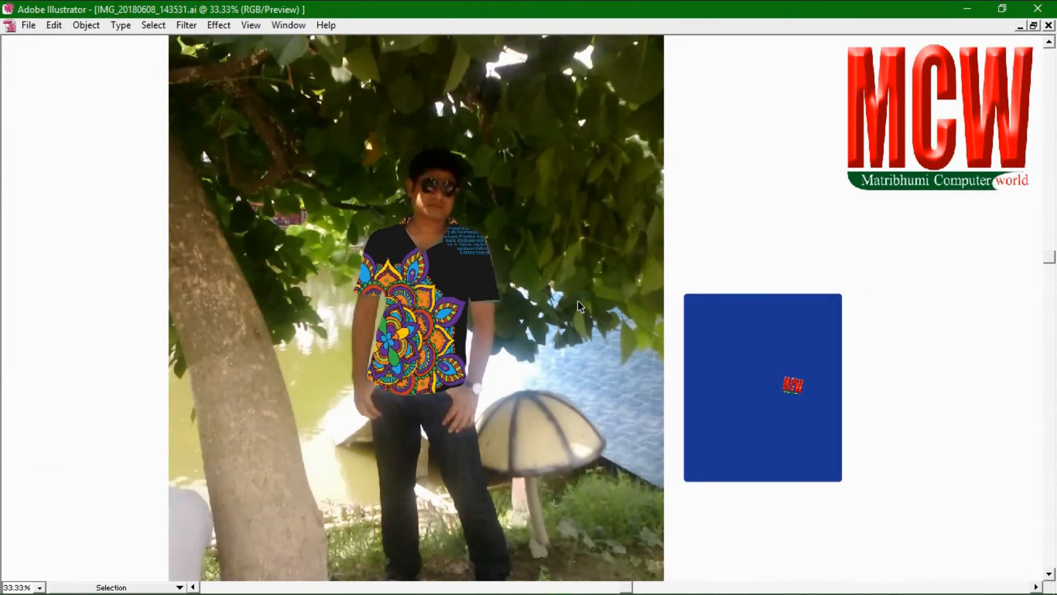